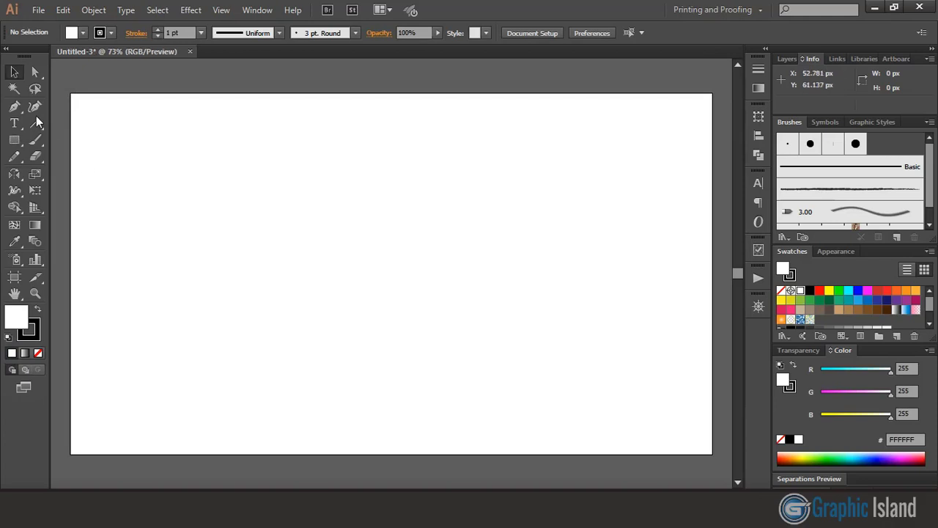
Draw a closed tuft of four pointed grass blades freehand with the Pencil tool near the artboard's centre
{"action": "left_click_drag", "start_coordinate": [14, 156], "coordinate": [49, 157]}
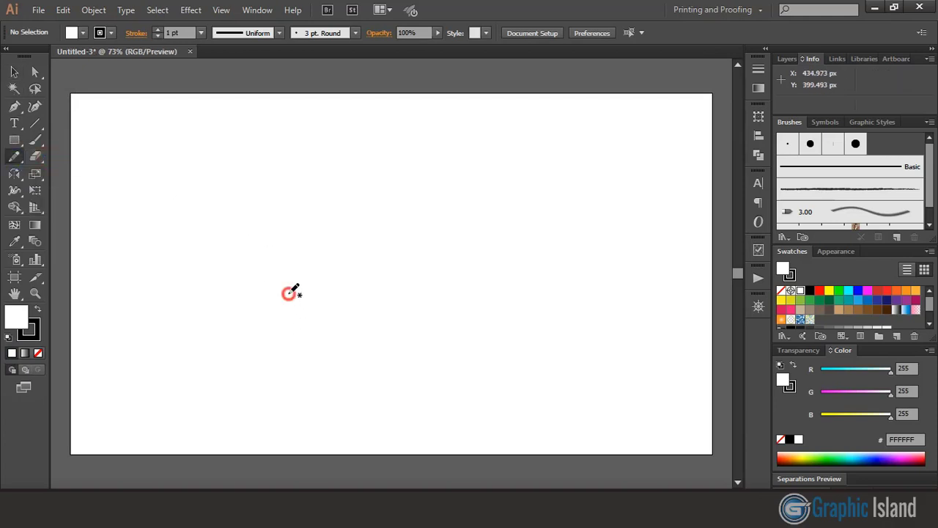
{"action": "mouse_move", "coordinate": [289, 283]}
{"action": "left_mouse_down"}
{"action": "mouse_move", "coordinate": [287, 250]}
{"action": "mouse_move", "coordinate": [292, 279]}
{"action": "mouse_move", "coordinate": [296, 268]}
{"action": "left_mouse_up"}
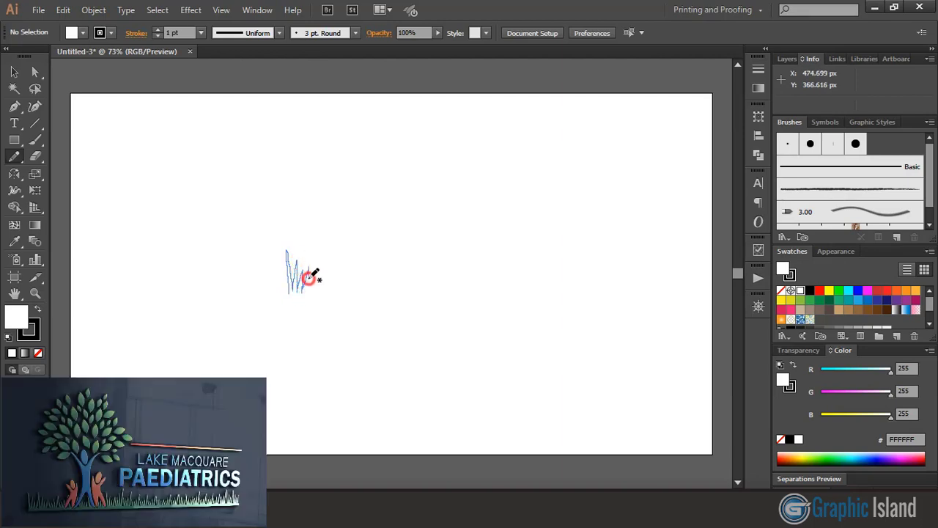
{"action": "left_click_drag", "start_coordinate": [297, 295], "coordinate": [296, 296]}
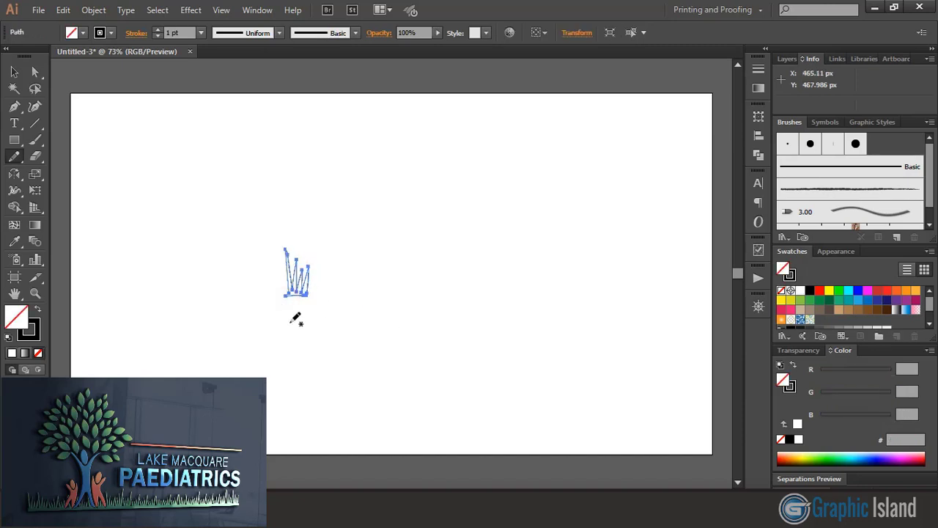
Fill the grass tuft with green 009245 and remove its stroke
{"action": "left_click", "coordinate": [819, 300]}
{"action": "left_click", "coordinate": [30, 335]}
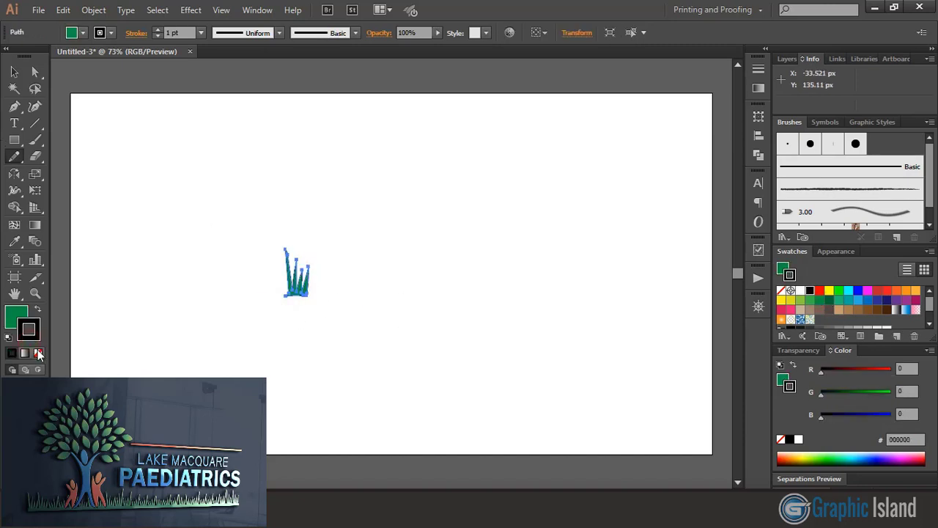
{"action": "left_click", "coordinate": [38, 353]}
{"action": "left_click", "coordinate": [22, 312]}
{"action": "left_click", "coordinate": [14, 71]}
{"action": "left_click", "coordinate": [158, 308]}
Duplicate the grass tuft directly beside itself and repeat the copy to build a long row of grass
{"action": "left_click_drag", "start_coordinate": [297, 291], "coordinate": [321, 293]}
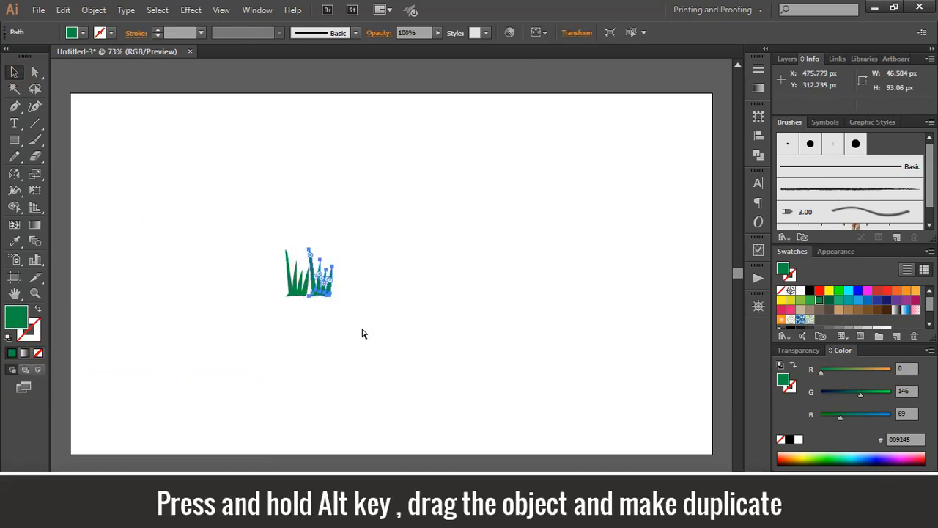
{"action": "key", "text": "ctrl+d"}
{"action": "key", "text": "ctrl+d"}
{"action": "key", "text": "ctrl+d"}
{"action": "key", "text": "ctrl+d"}
{"action": "key", "text": "ctrl+d"}
{"action": "key", "text": "ctrl+d"}
{"action": "key", "text": "ctrl+d"}
{"action": "key", "text": "ctrl+d"}
{"action": "key", "text": "ctrl+d"}
{"action": "key", "text": "ctrl+d"}
{"action": "key", "text": "ctrl+d"}
{"action": "key", "text": "ctrl+d"}
{"action": "key", "text": "ctrl+d"}
{"action": "key", "text": "ctrl+d"}
{"action": "key", "text": "ctrl+d"}
{"action": "key", "text": "ctrl+d"}
{"action": "key", "text": "ctrl+d"}
{"action": "key", "text": "ctrl+d"}
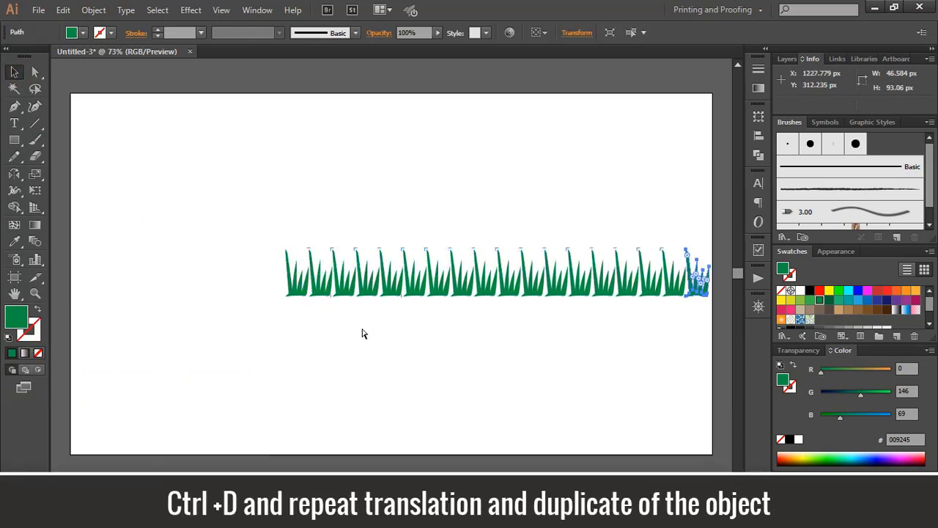
{"action": "left_click", "coordinate": [199, 316]}
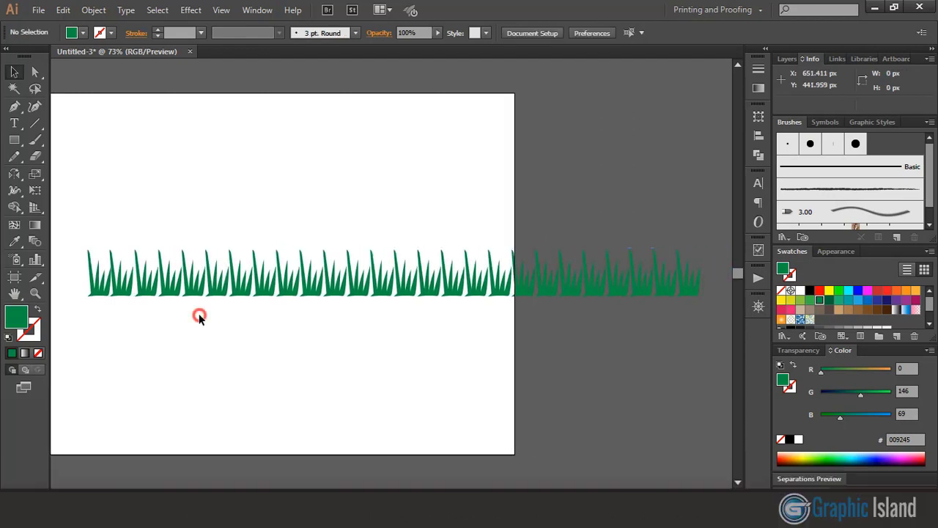
Reflect the third to fifth grass tufts across the vertical axis at 90°
{"action": "left_click", "coordinate": [155, 290]}
{"action": "double_click", "coordinate": [14, 174]}
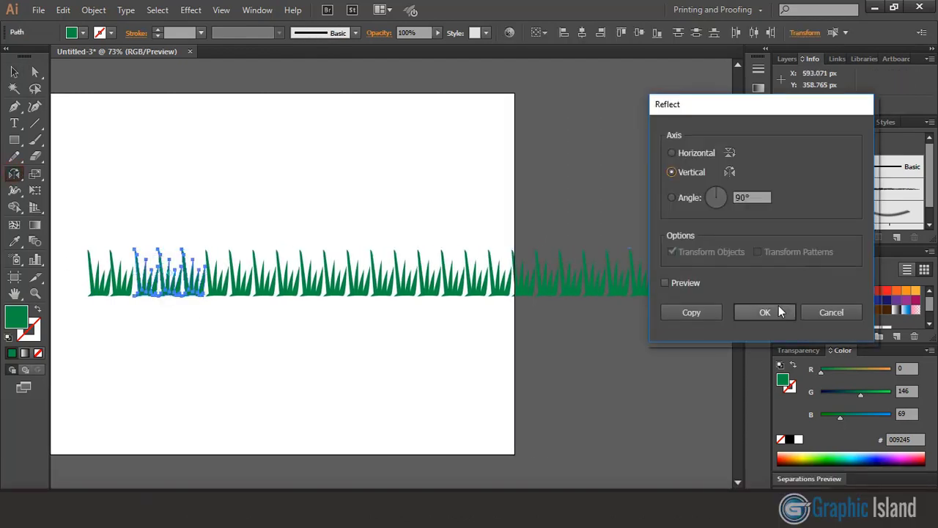
{"action": "left_click", "coordinate": [768, 312]}
{"action": "left_click", "coordinate": [14, 71]}
{"action": "left_click", "coordinate": [432, 416]}
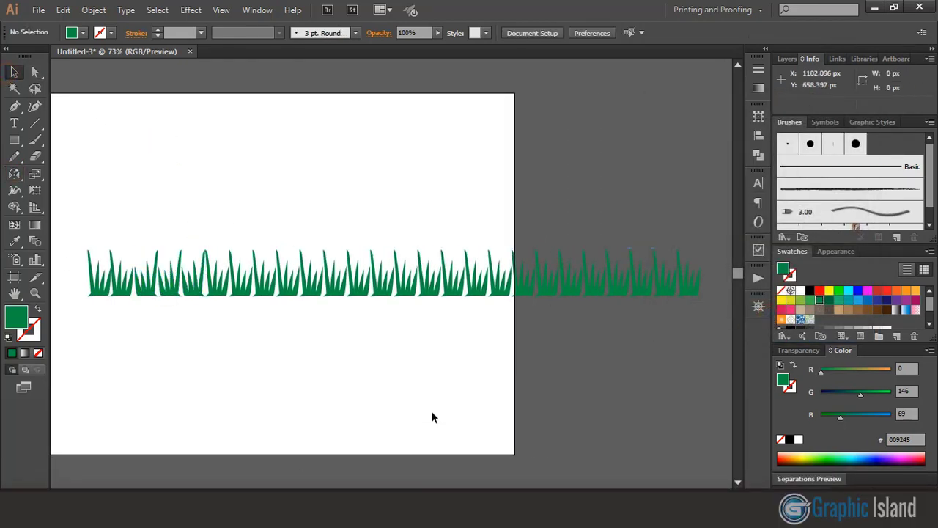
Reflect a group of five tufts in the middle of the row across the vertical axis at 90°
{"action": "left_click_drag", "start_coordinate": [321, 279], "coordinate": [308, 256]}
{"action": "double_click", "coordinate": [14, 174]}
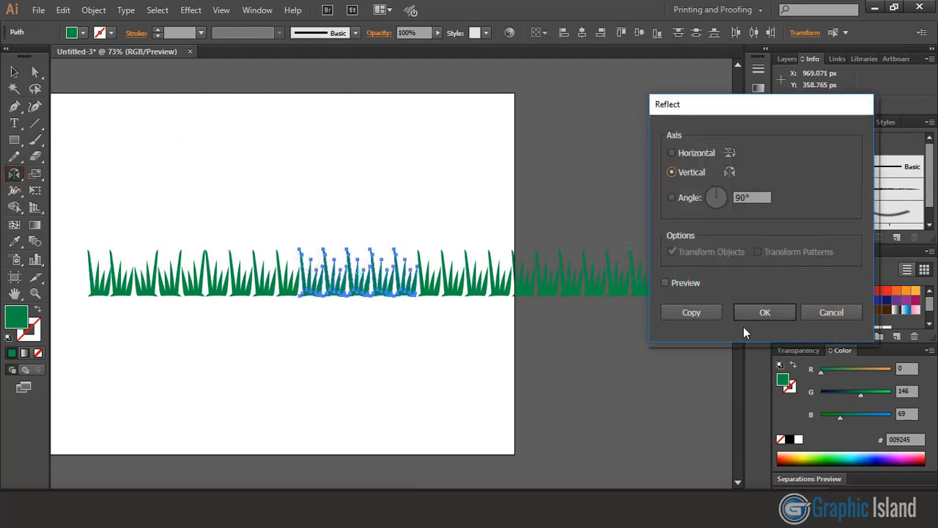
{"action": "left_click", "coordinate": [762, 312]}
{"action": "left_click", "coordinate": [14, 71]}
{"action": "left_click", "coordinate": [206, 177]}
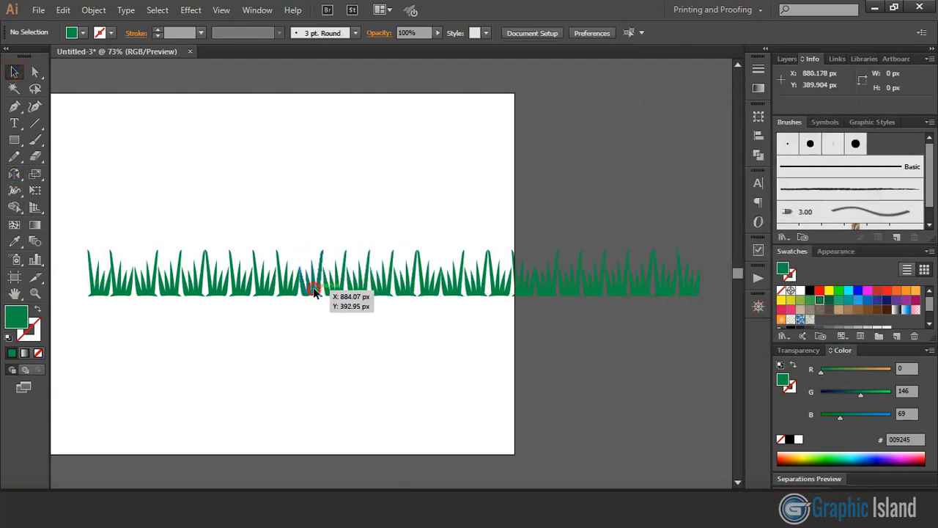
Stretch several individual grass tufts upward to different heights to vary the row
{"action": "left_click_drag", "start_coordinate": [310, 287], "coordinate": [310, 224]}
{"action": "left_click", "coordinate": [335, 346]}
{"action": "left_click", "coordinate": [308, 268]}
{"action": "left_click", "coordinate": [300, 335]}
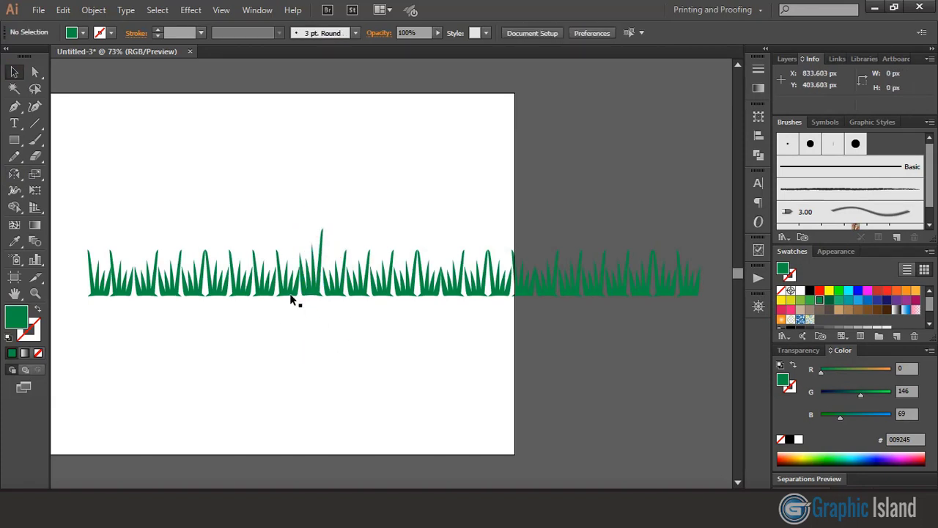
{"action": "left_click_drag", "start_coordinate": [293, 299], "coordinate": [289, 239]}
{"action": "left_click", "coordinate": [325, 338]}
Draw a thin green rectangle about 1274 px wide and 19 px high along the base of the grass
{"action": "left_click", "coordinate": [16, 143]}
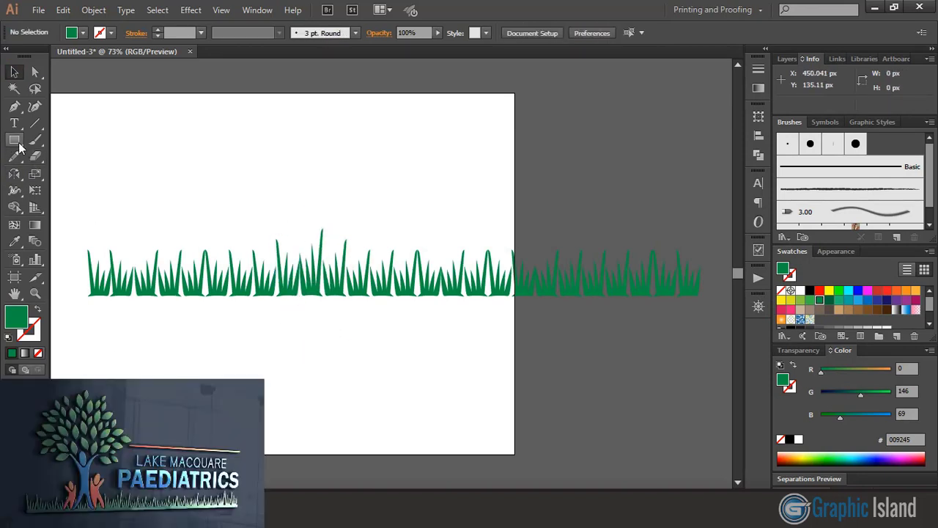
{"action": "left_click_drag", "start_coordinate": [78, 297], "coordinate": [714, 301]}
{"action": "key", "text": "v"}
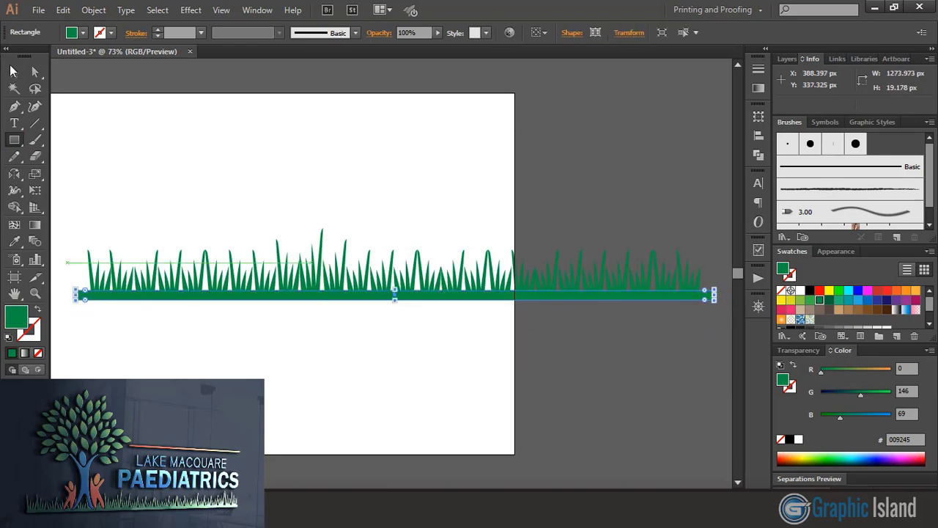
Unite all the grass tufts and the base rectangle into a single shape
{"action": "left_click", "coordinate": [210, 153]}
{"action": "left_click_drag", "start_coordinate": [91, 246], "coordinate": [721, 321]}
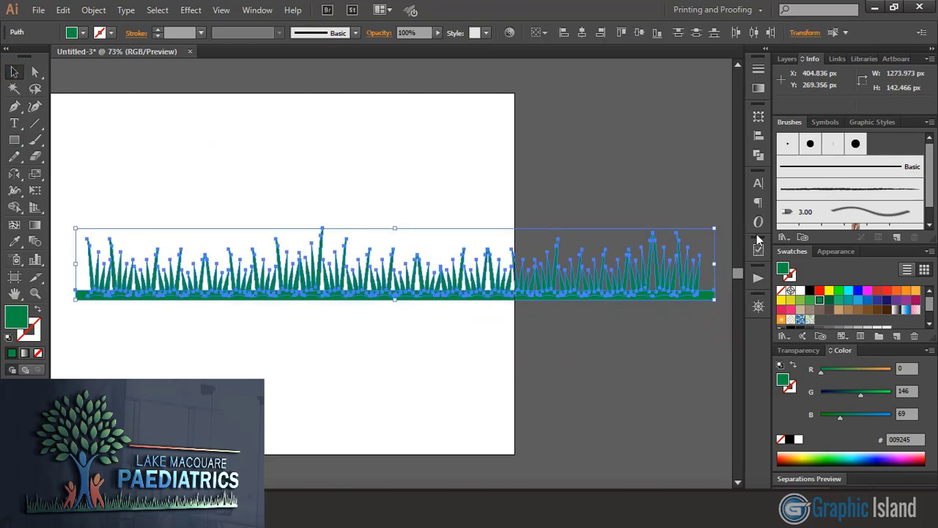
{"action": "left_click", "coordinate": [758, 156]}
{"action": "left_click", "coordinate": [597, 140]}
{"action": "left_click", "coordinate": [718, 107]}
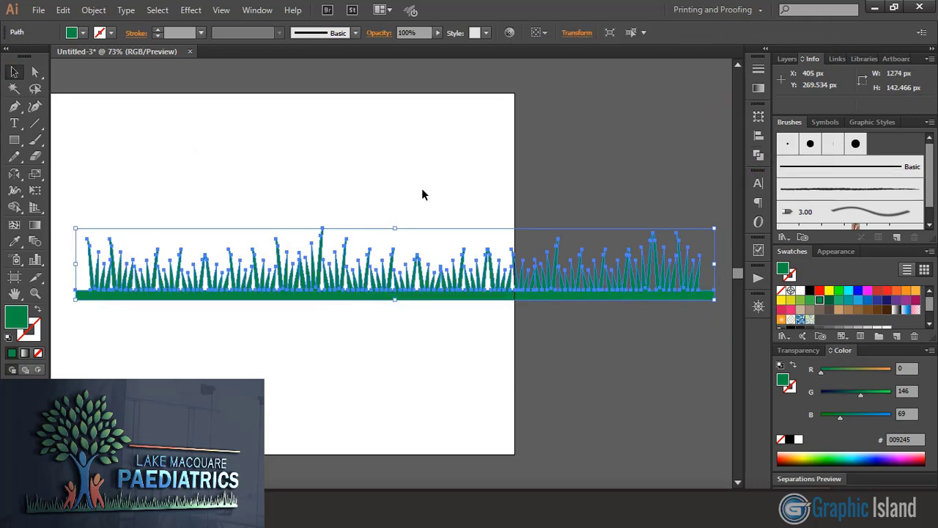
Fill the grass with a linear gradient running from green 009245 to light green 8CC63F
{"action": "left_click", "coordinate": [758, 88]}
{"action": "left_click", "coordinate": [653, 154]}
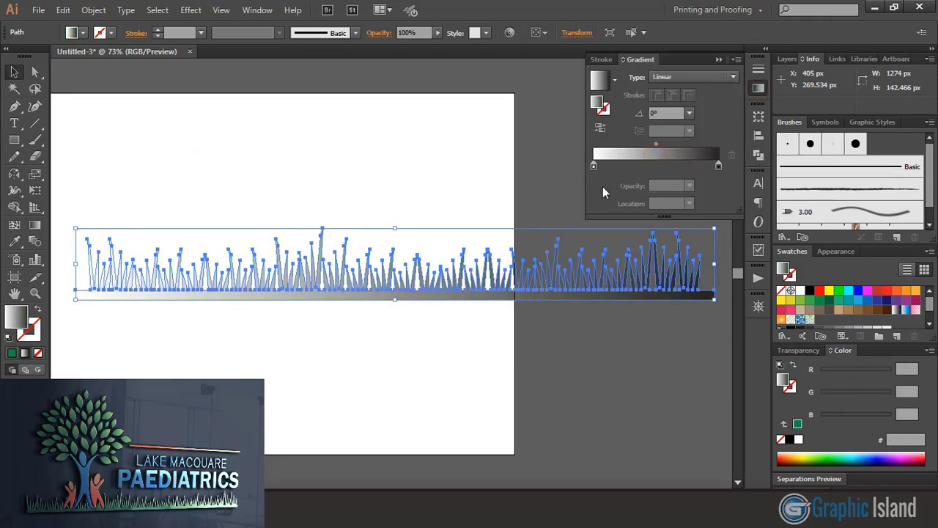
{"action": "left_click", "coordinate": [594, 167]}
{"action": "double_click", "coordinate": [594, 168]}
{"action": "left_click", "coordinate": [569, 220]}
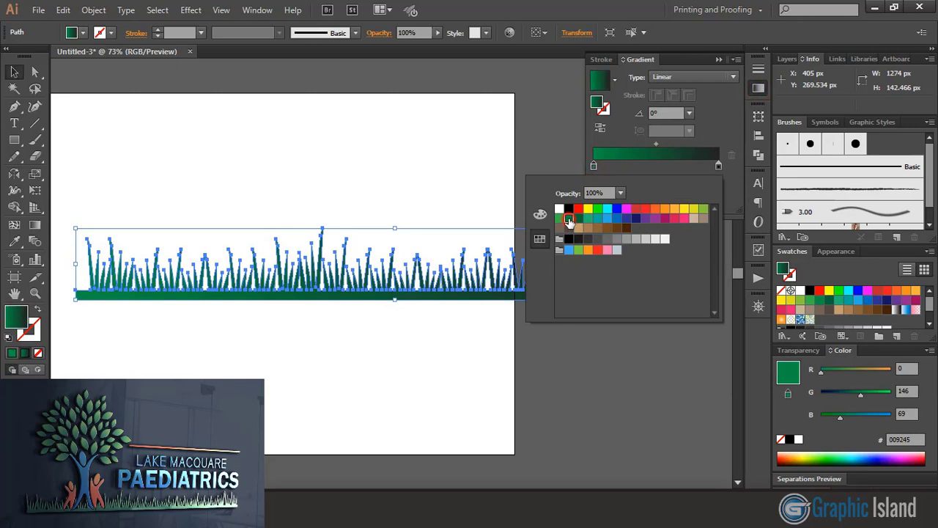
{"action": "left_click", "coordinate": [719, 166]}
{"action": "double_click", "coordinate": [718, 167]}
{"action": "left_click", "coordinate": [704, 209]}
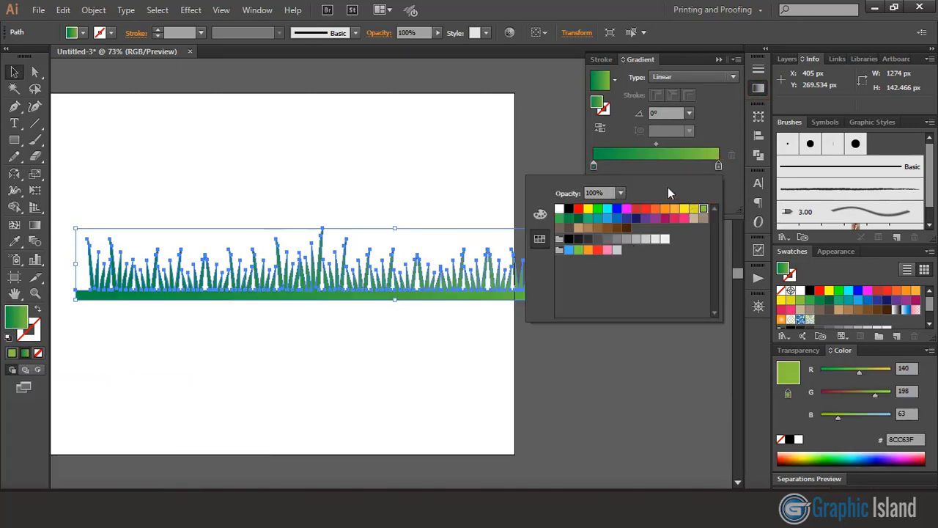
Add a middle colour stop to the grass gradient and darken its starting green
{"action": "left_click", "coordinate": [636, 167]}
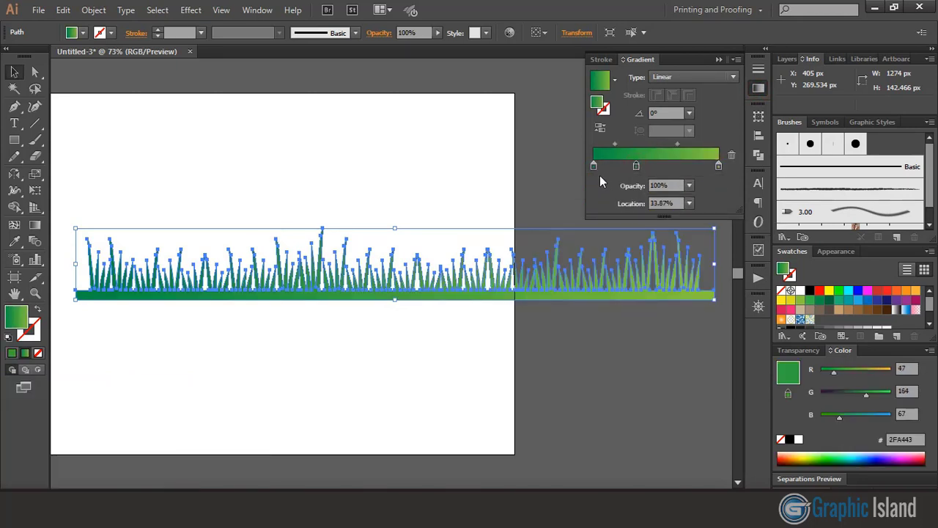
{"action": "left_click", "coordinate": [594, 166]}
{"action": "mouse_move", "coordinate": [857, 400]}
{"action": "left_mouse_down"}
{"action": "mouse_move", "coordinate": [830, 415]}
{"action": "mouse_move", "coordinate": [841, 394]}
{"action": "left_mouse_up"}
Shift the middle gradient stop to about 51% and run the gradient upward from dark base to light tips
{"action": "left_click_drag", "start_coordinate": [647, 169], "coordinate": [659, 169]}
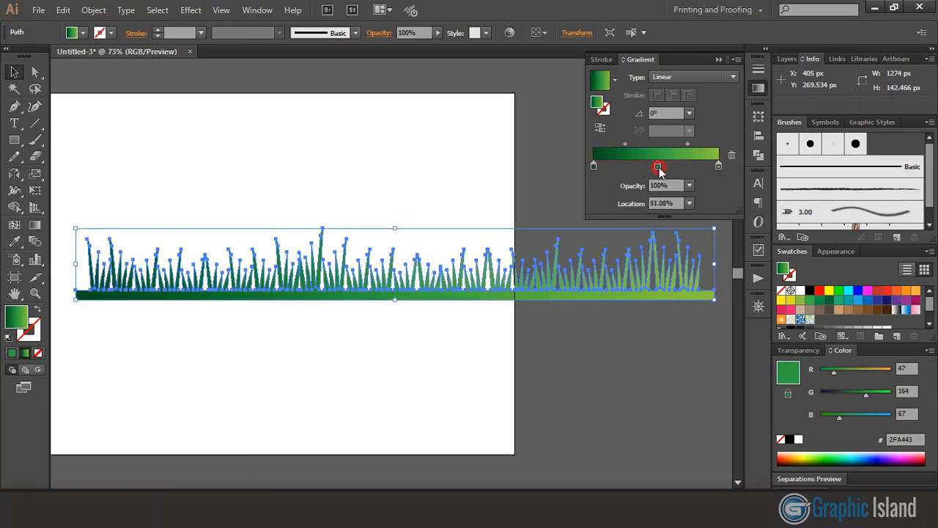
{"action": "key", "text": "g"}
{"action": "mouse_move", "coordinate": [395, 242]}
{"action": "left_mouse_down"}
{"action": "mouse_move", "coordinate": [395, 299]}
{"action": "mouse_move", "coordinate": [360, 252]}
{"action": "left_mouse_up"}
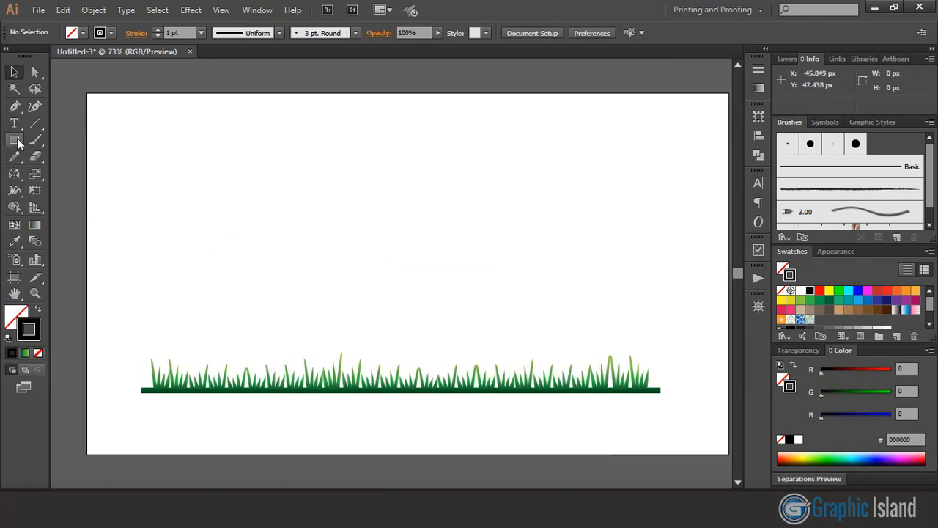
Draw the left side, raised arms and right side of a human figure with the Pencil tool above the grass
{"action": "left_click", "coordinate": [14, 157]}
{"action": "left_click", "coordinate": [75, 157]}
{"action": "mouse_move", "coordinate": [260, 145]}
{"action": "left_mouse_down"}
{"action": "mouse_move", "coordinate": [294, 185]}
{"action": "mouse_move", "coordinate": [306, 222]}
{"action": "mouse_move", "coordinate": [303, 265]}
{"action": "mouse_move", "coordinate": [285, 300]}
{"action": "left_mouse_up"}
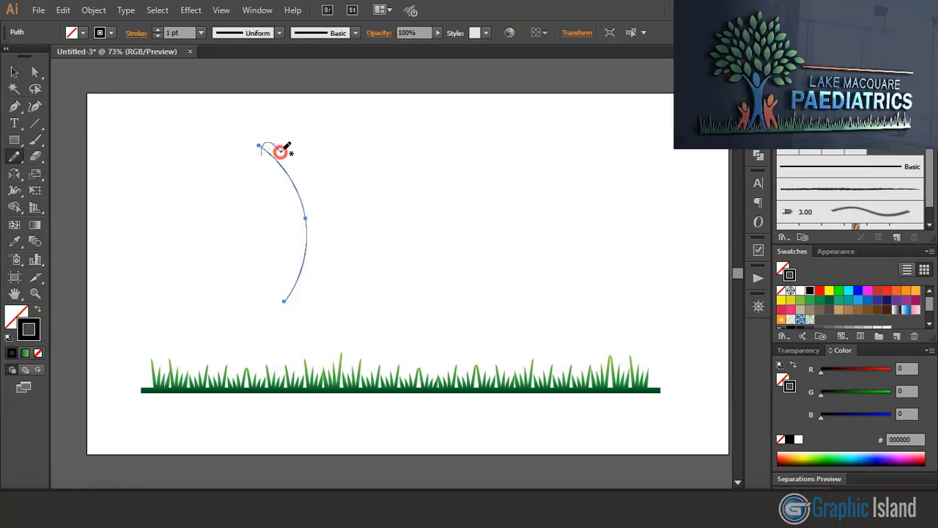
{"action": "mouse_move", "coordinate": [280, 152]}
{"action": "left_mouse_down"}
{"action": "mouse_move", "coordinate": [314, 183]}
{"action": "mouse_move", "coordinate": [368, 140]}
{"action": "left_mouse_up"}
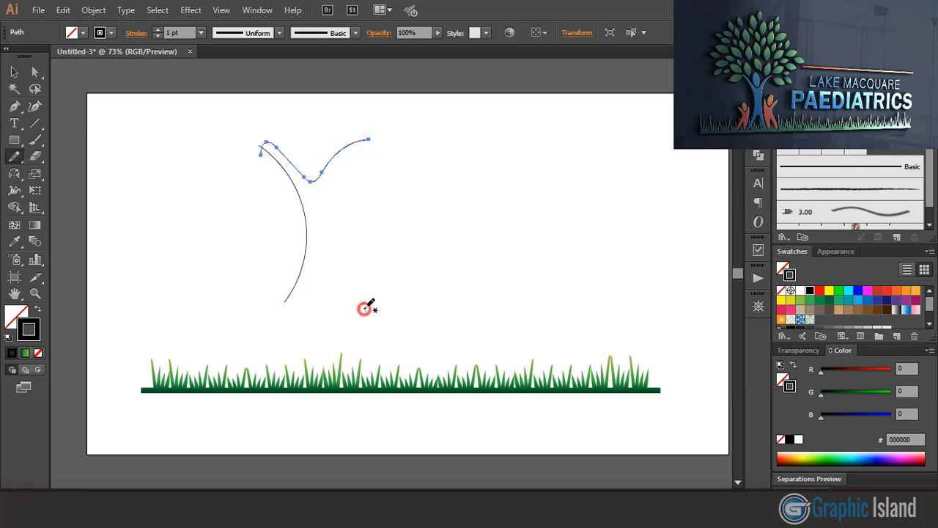
{"action": "mouse_move", "coordinate": [365, 309]}
{"action": "left_mouse_down"}
{"action": "mouse_move", "coordinate": [349, 269]}
{"action": "mouse_move", "coordinate": [348, 180]}
{"action": "mouse_move", "coordinate": [387, 138]}
{"action": "left_mouse_up"}
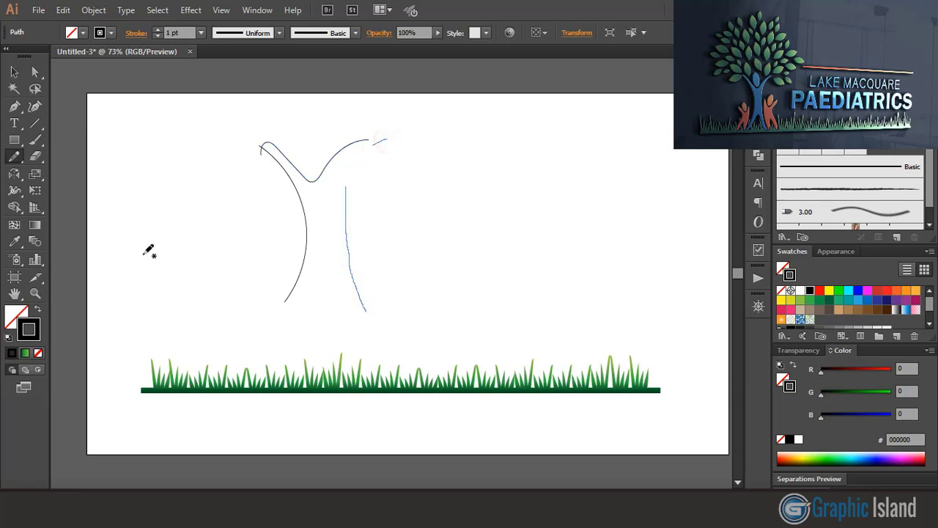
{"action": "key", "text": "v"}
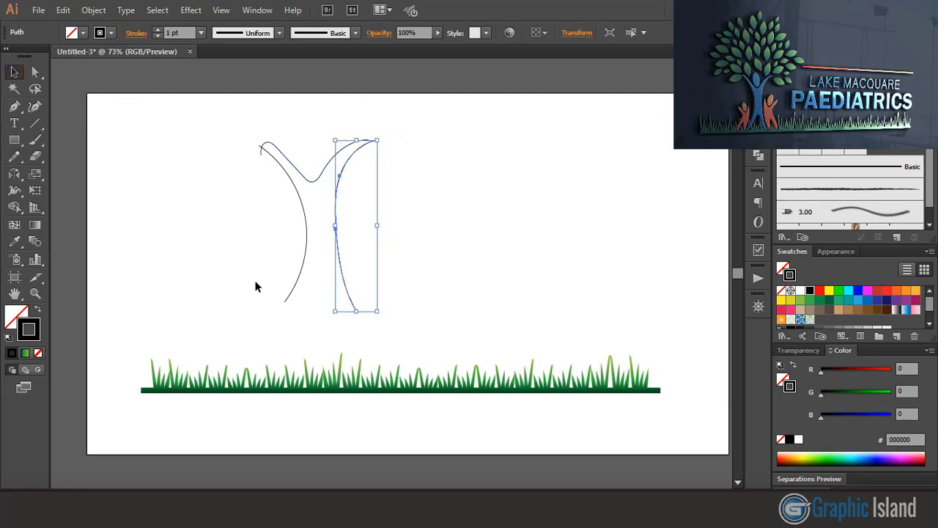
Draw the inner leg curve joining the two sides to close the bottom of the figure
{"action": "key", "text": "n"}
{"action": "left_click_drag", "start_coordinate": [289, 300], "coordinate": [299, 291]}
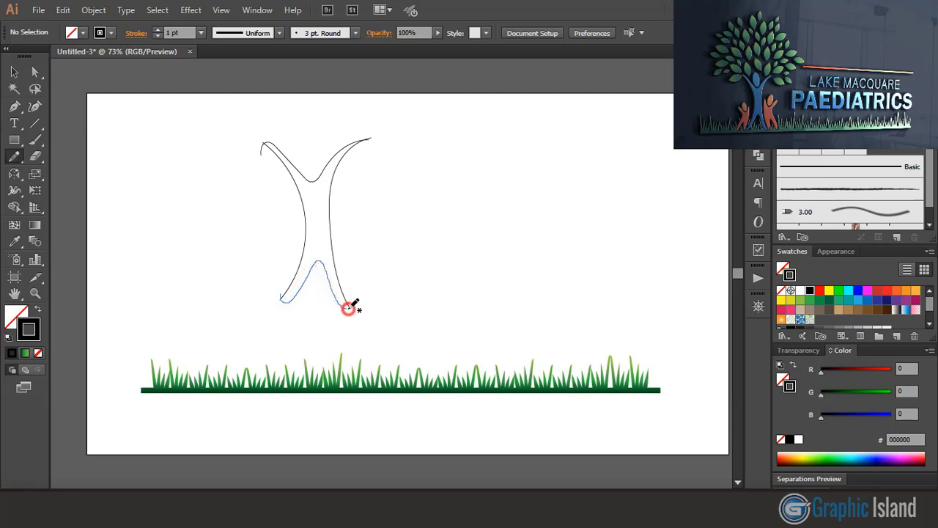
{"action": "left_click_drag", "start_coordinate": [349, 308], "coordinate": [357, 306]}
{"action": "key", "text": "v"}
{"action": "left_click", "coordinate": [187, 196]}
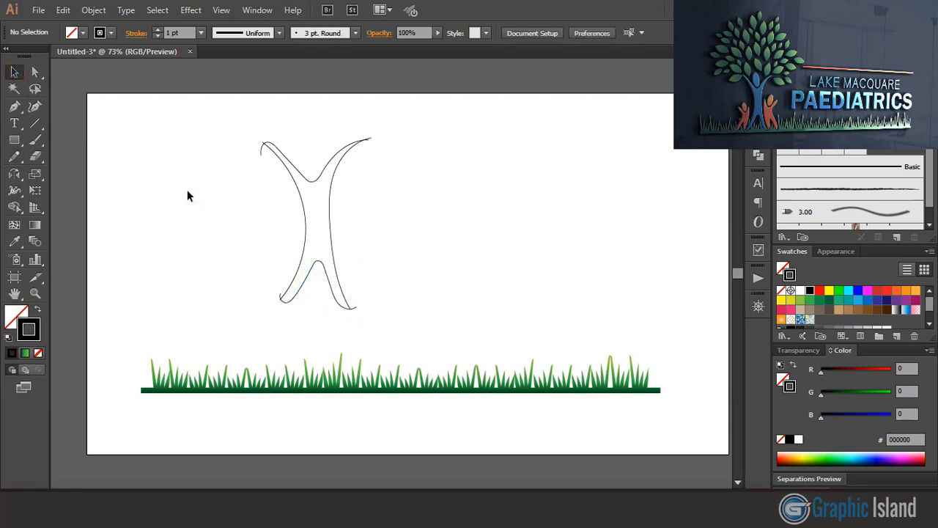
Fill the enclosed body area of the figure with light blue 29ABE2 using the Shape Builder tool
{"action": "left_click_drag", "start_coordinate": [271, 178], "coordinate": [381, 315]}
{"action": "key", "text": "shift+m"}
{"action": "left_click", "coordinate": [858, 300]}
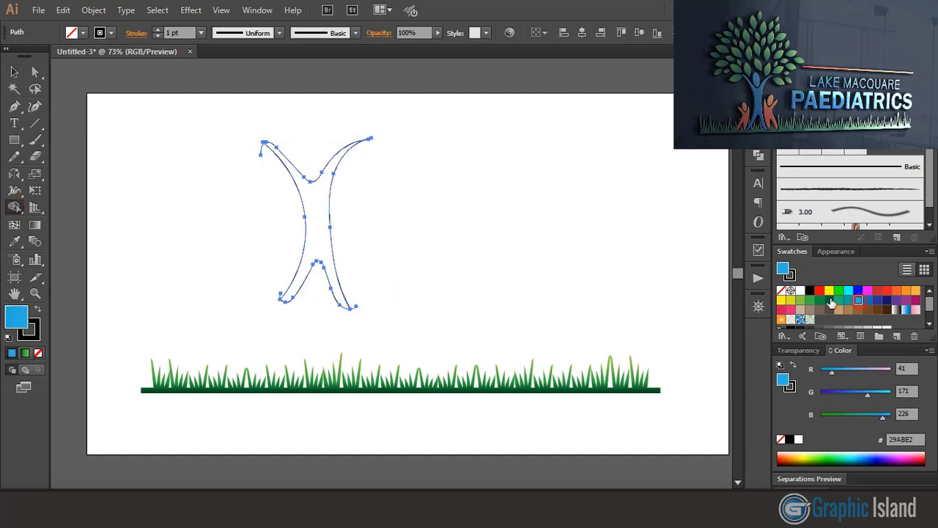
{"action": "left_click", "coordinate": [311, 213]}
Move the blue body aside and delete the leftover outline strokes
{"action": "key", "text": "v"}
{"action": "left_click", "coordinate": [286, 207]}
{"action": "left_click_drag", "start_coordinate": [314, 213], "coordinate": [505, 268]}
{"action": "left_click_drag", "start_coordinate": [226, 137], "coordinate": [399, 337]}
{"action": "key", "text": "Delete"}
Place the blue body just above the left half of the grass and remove its stroke
{"action": "left_click_drag", "start_coordinate": [500, 296], "coordinate": [278, 277]}
{"action": "left_click", "coordinate": [38, 352]}
{"action": "left_click", "coordinate": [115, 291]}
Draw an upright blue ellipse between the raised arms as the figure's head
{"action": "mouse_move", "coordinate": [14, 139]}
{"action": "left_mouse_down"}
{"action": "mouse_move", "coordinate": [74, 153]}
{"action": "mouse_move", "coordinate": [73, 169]}
{"action": "left_mouse_up"}
{"action": "left_click_drag", "start_coordinate": [275, 164], "coordinate": [297, 207]}
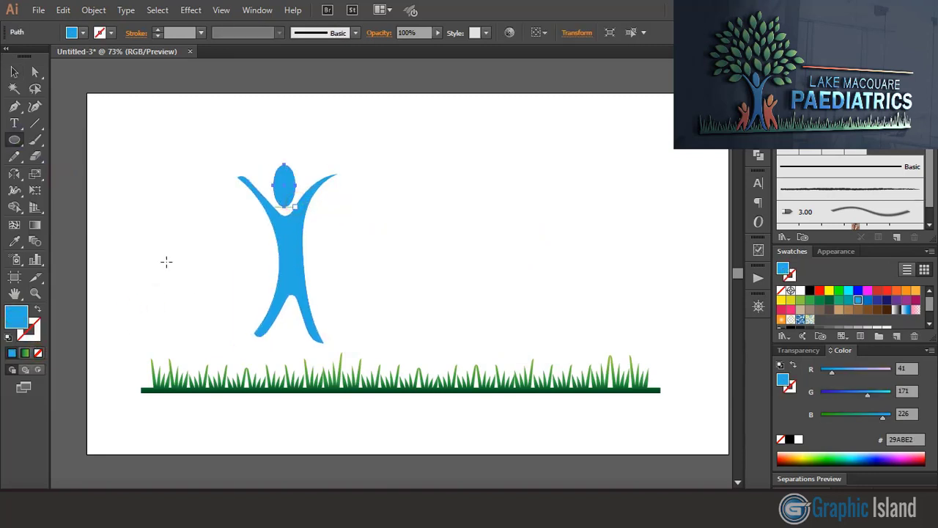
{"action": "left_click", "coordinate": [17, 74]}
{"action": "left_click", "coordinate": [162, 245]}
Draw a smaller child's body with raised arms freehand beside the blue figure and fill it with orange F15A24
{"action": "left_click", "coordinate": [14, 157]}
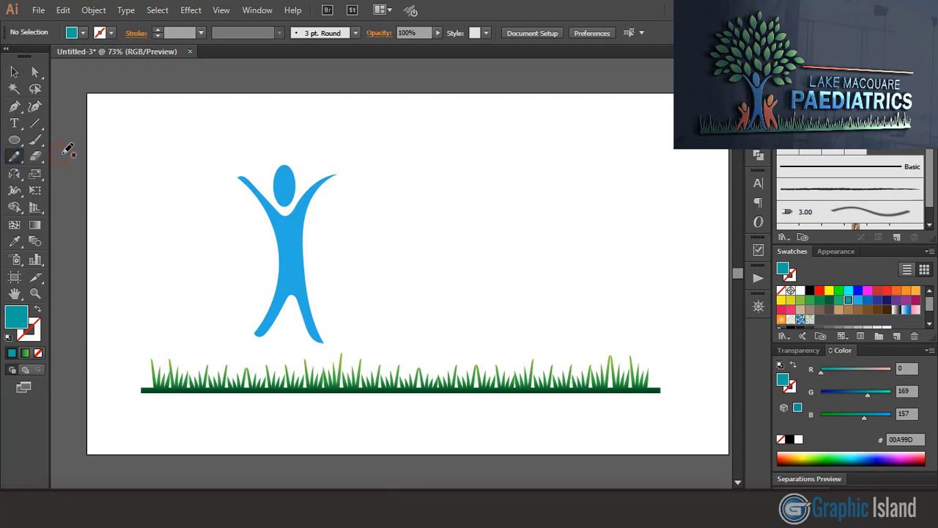
{"action": "mouse_move", "coordinate": [314, 229]}
{"action": "left_mouse_down"}
{"action": "mouse_move", "coordinate": [311, 271]}
{"action": "mouse_move", "coordinate": [328, 329]}
{"action": "mouse_move", "coordinate": [334, 340]}
{"action": "mouse_move", "coordinate": [337, 293]}
{"action": "mouse_move", "coordinate": [373, 340]}
{"action": "mouse_move", "coordinate": [343, 270]}
{"action": "mouse_move", "coordinate": [361, 231]}
{"action": "left_mouse_up"}
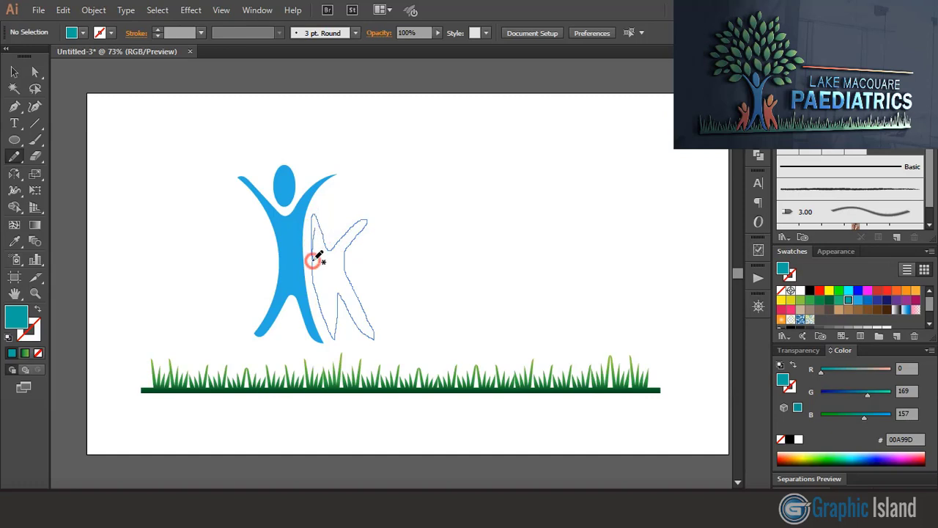
{"action": "left_click_drag", "start_coordinate": [315, 258], "coordinate": [313, 256]}
{"action": "left_click", "coordinate": [896, 290]}
{"action": "left_click", "coordinate": [14, 71]}
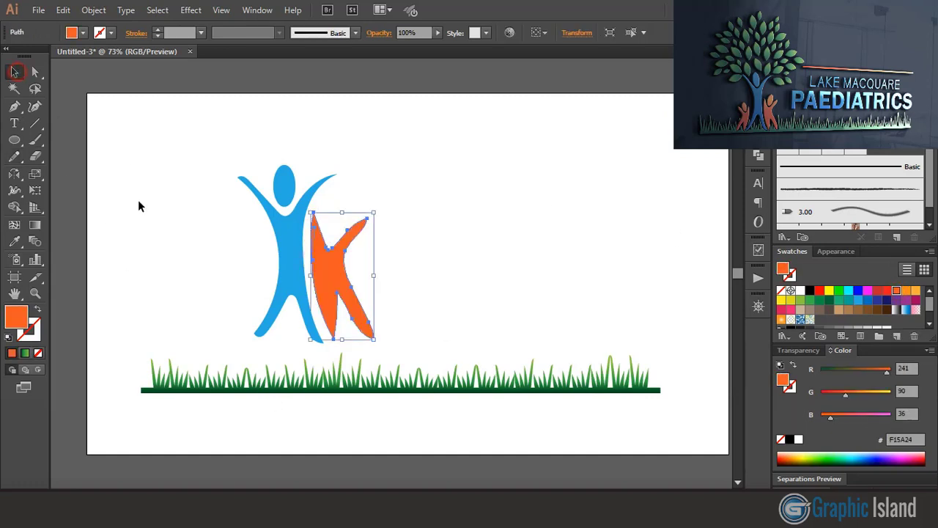
{"action": "left_click", "coordinate": [138, 200]}
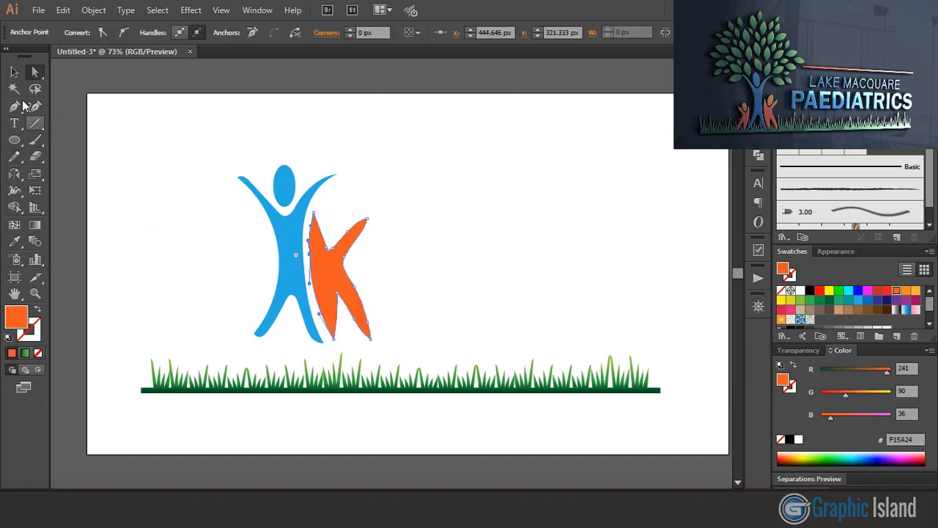
Smooth the orange child body's outline along its outer side and raised arm with the Smooth tool
{"action": "left_click", "coordinate": [8, 157]}
{"action": "left_click", "coordinate": [60, 177]}
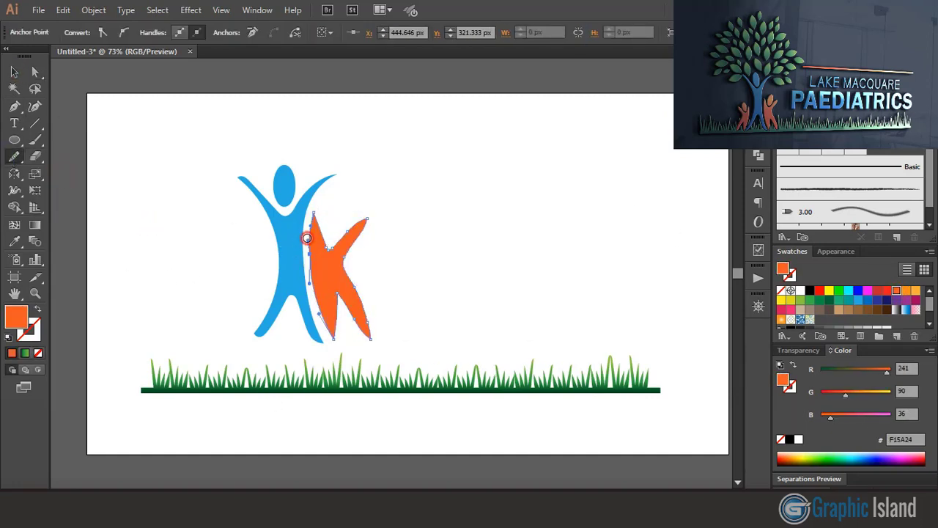
{"action": "mouse_move", "coordinate": [307, 239]}
{"action": "left_mouse_down"}
{"action": "mouse_move", "coordinate": [321, 290]}
{"action": "mouse_move", "coordinate": [304, 201]}
{"action": "mouse_move", "coordinate": [325, 278]}
{"action": "left_mouse_up"}
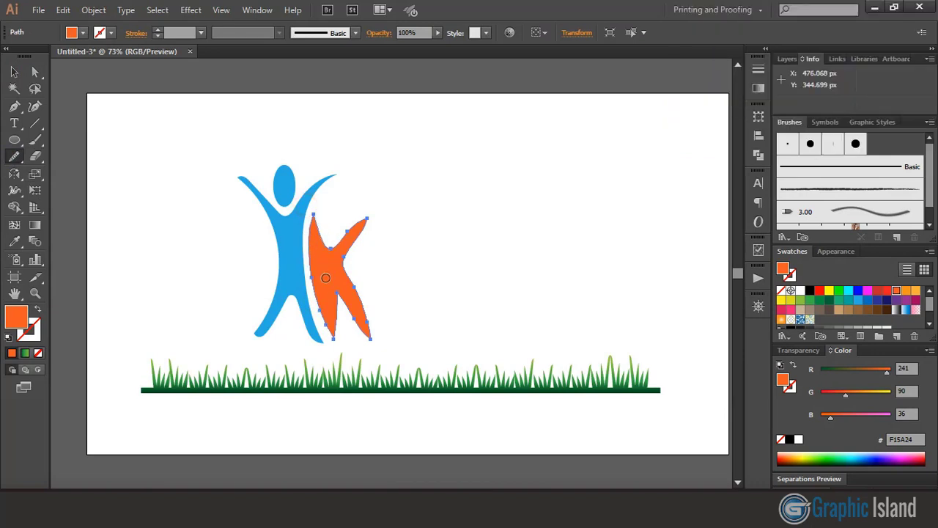
{"action": "left_click_drag", "start_coordinate": [344, 236], "coordinate": [361, 234]}
Shrink the orange child body and move it down close beside the blue figure's right leg
{"action": "key", "text": "v"}
{"action": "left_click", "coordinate": [289, 353]}
{"action": "left_click", "coordinate": [336, 271]}
{"action": "left_click_drag", "start_coordinate": [373, 217], "coordinate": [367, 228]}
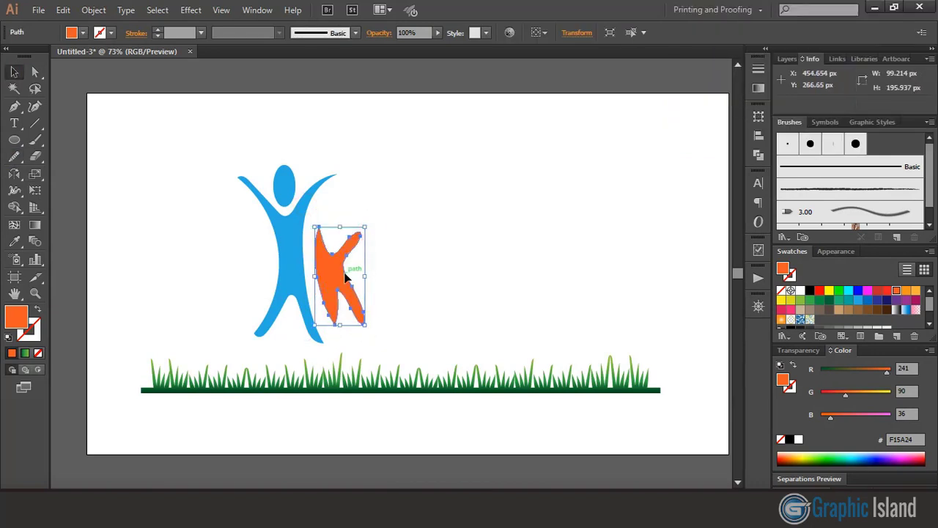
{"action": "left_click_drag", "start_coordinate": [345, 273], "coordinate": [334, 292]}
Copy the blue head ellipse, shrink and tilt it, and place it between the orange child's raised arms
{"action": "left_click", "coordinate": [396, 288]}
{"action": "left_click_drag", "start_coordinate": [278, 185], "coordinate": [335, 245]}
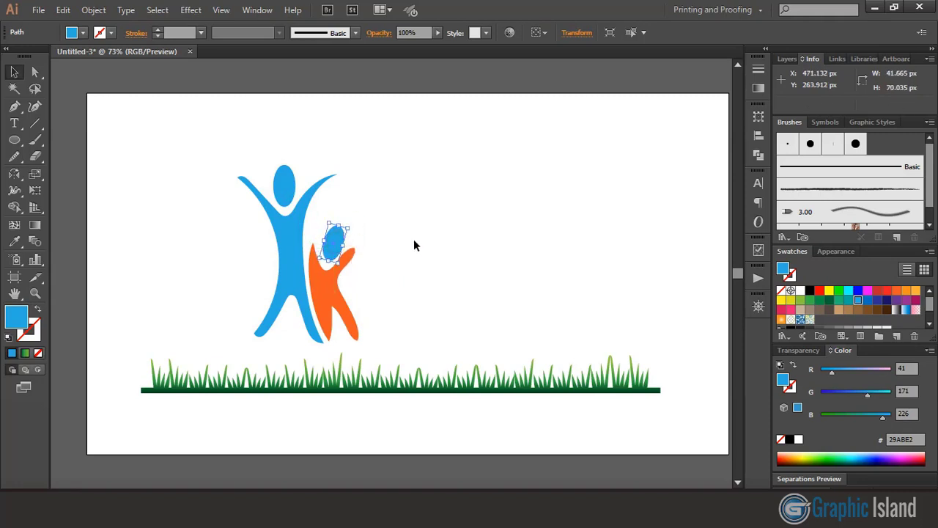
{"action": "key", "text": "Down"}
{"action": "key", "text": "Down"}
{"action": "key", "text": "Left"}
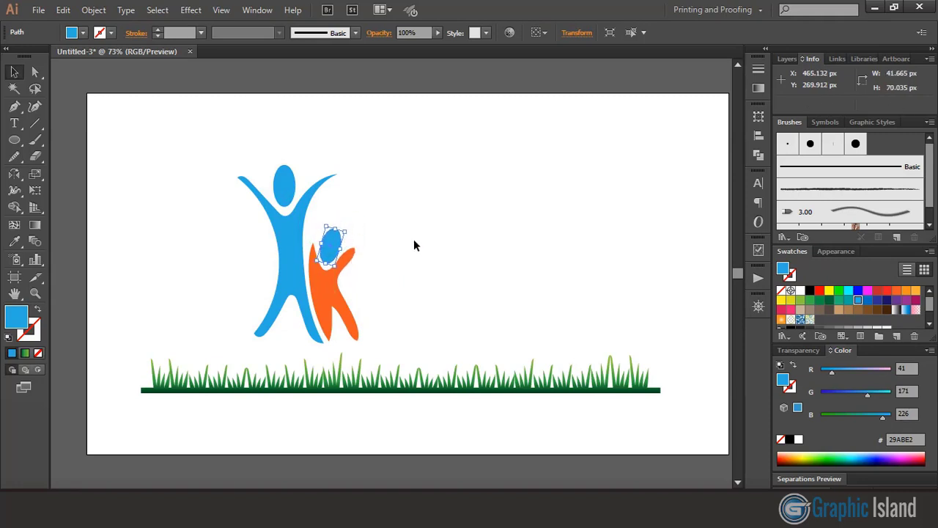
{"action": "left_click", "coordinate": [414, 241]}
Reflect a copy of the child figure about a vertical axis and place it, reduced in size, left of the blue figure
{"action": "left_click_drag", "start_coordinate": [392, 336], "coordinate": [307, 217]}
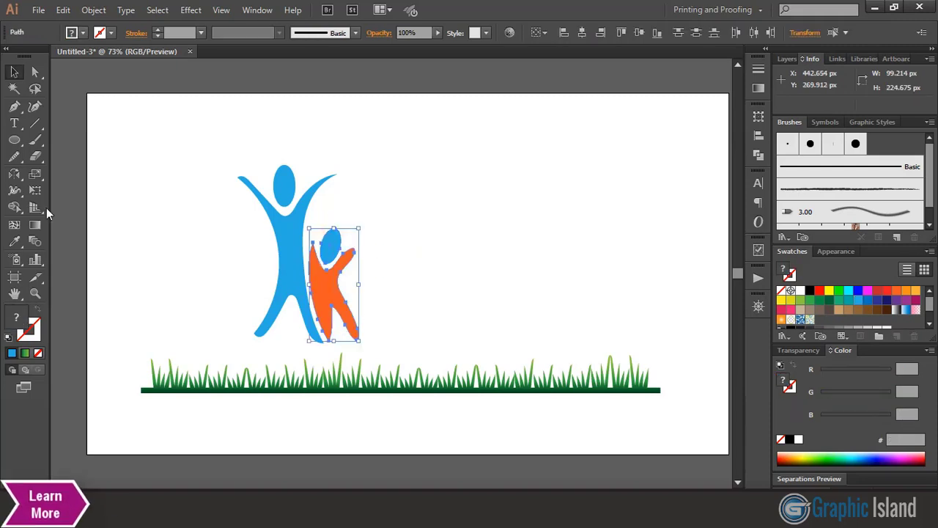
{"action": "key", "text": "o"}
{"action": "key", "text": "Return"}
{"action": "left_click", "coordinate": [759, 313]}
{"action": "left_click", "coordinate": [14, 71]}
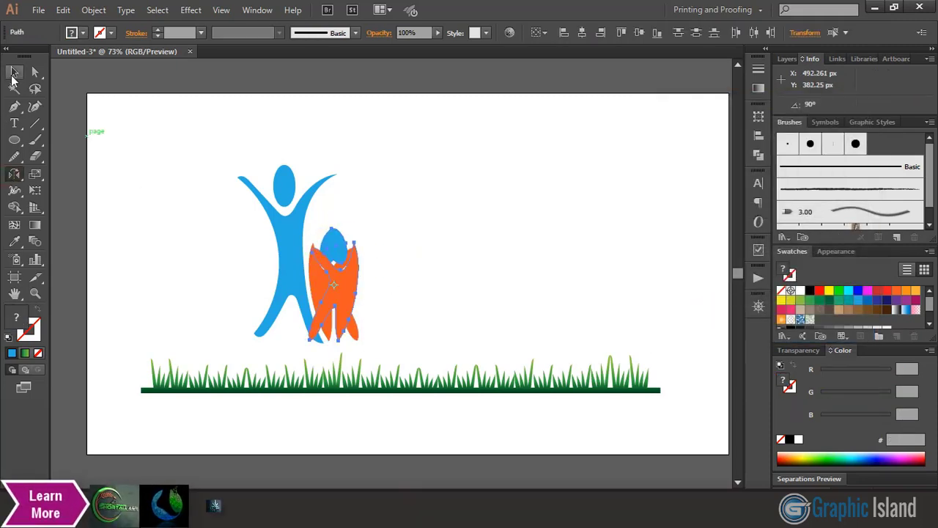
{"action": "left_click_drag", "start_coordinate": [343, 291], "coordinate": [247, 302]}
{"action": "left_click", "coordinate": [416, 247]}
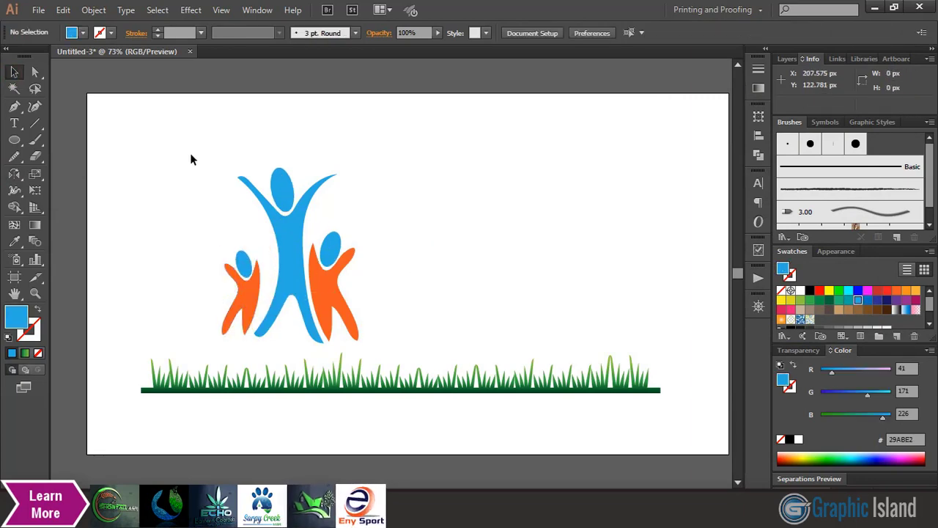
Scale down all three figures together and place them in front of the grass near its left end
{"action": "left_click_drag", "start_coordinate": [191, 155], "coordinate": [384, 344]}
{"action": "left_click_drag", "start_coordinate": [360, 170], "coordinate": [346, 201]}
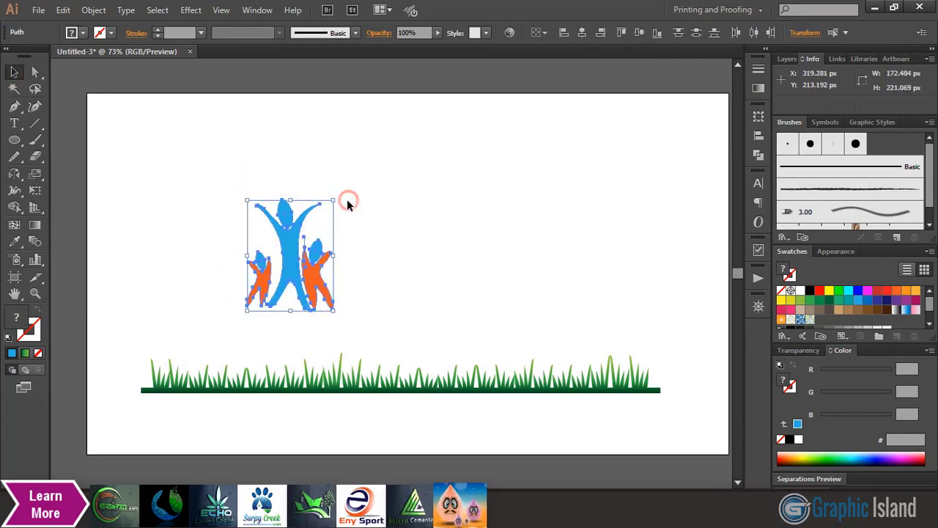
{"action": "left_click_drag", "start_coordinate": [288, 263], "coordinate": [260, 341]}
{"action": "right_click", "coordinate": [260, 342]}
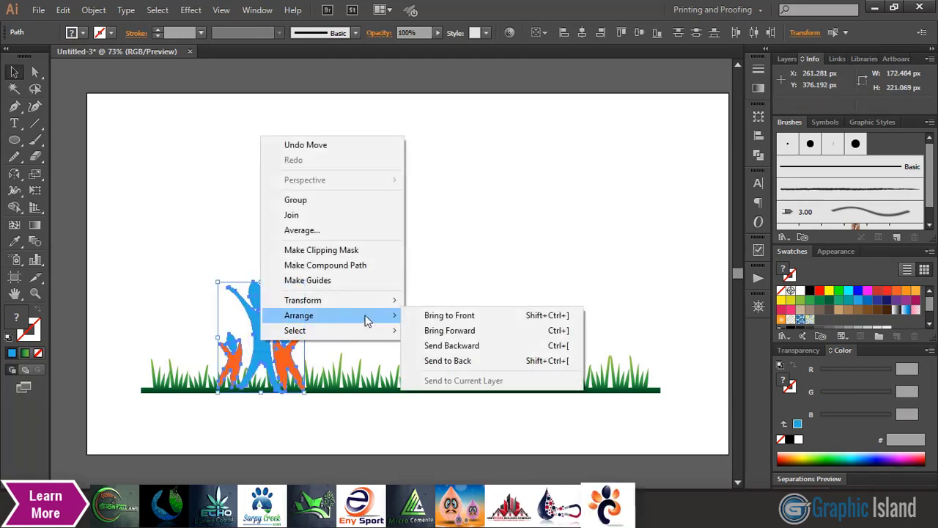
{"action": "left_click", "coordinate": [432, 318]}
{"action": "left_click", "coordinate": [458, 272]}
Apply a linear gradient to the right child figure with first stop FBB03B and middle stop F15A24
{"action": "left_click", "coordinate": [288, 345]}
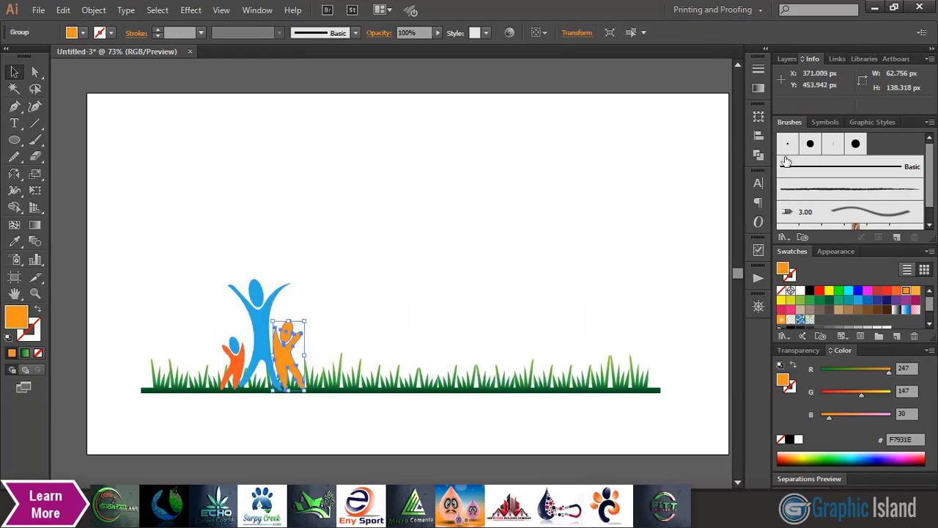
{"action": "left_click", "coordinate": [759, 87]}
{"action": "left_click", "coordinate": [651, 158]}
{"action": "double_click", "coordinate": [595, 167]}
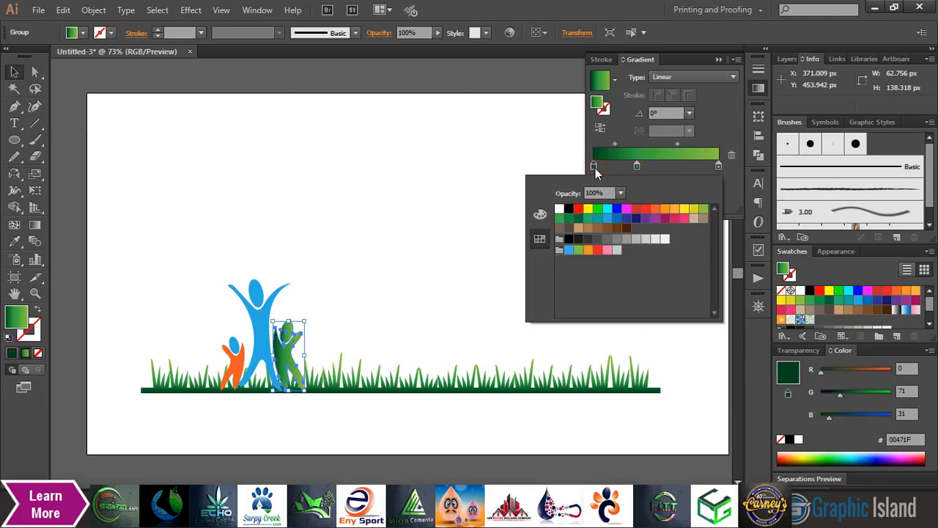
{"action": "left_click", "coordinate": [675, 209]}
{"action": "left_click", "coordinate": [638, 167]}
{"action": "double_click", "coordinate": [637, 166]}
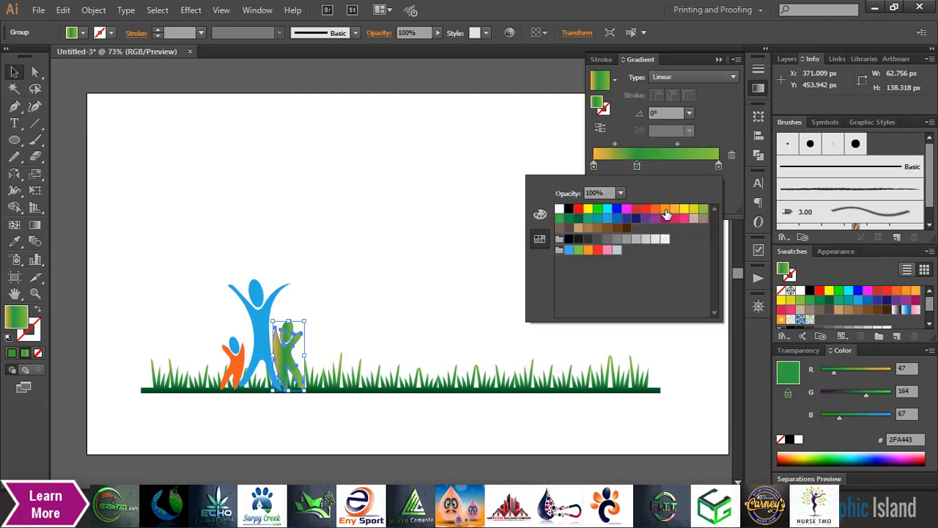
{"action": "left_click", "coordinate": [658, 211]}
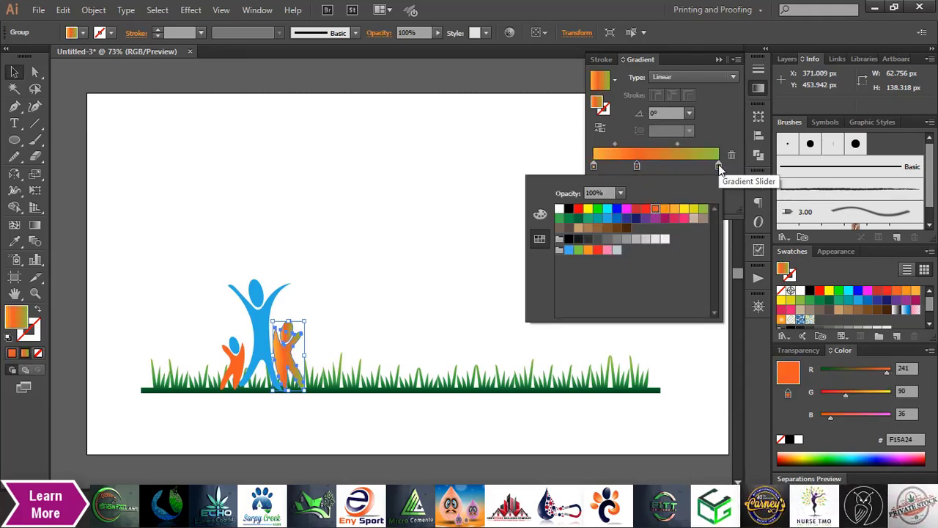
Set the last gradient stop of the right child figure to orange-red FB4A13
{"action": "double_click", "coordinate": [719, 166]}
{"action": "left_click", "coordinate": [659, 211]}
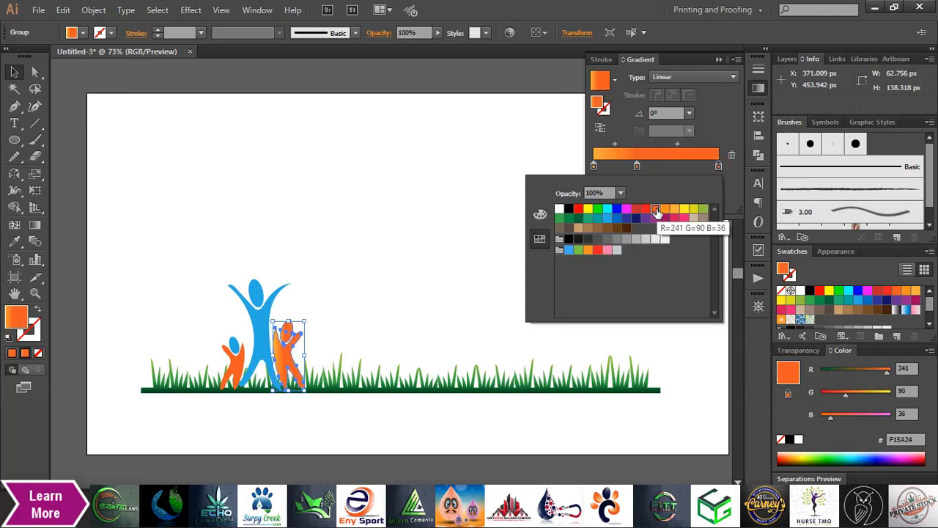
{"action": "left_click", "coordinate": [841, 391]}
{"action": "left_click", "coordinate": [826, 414]}
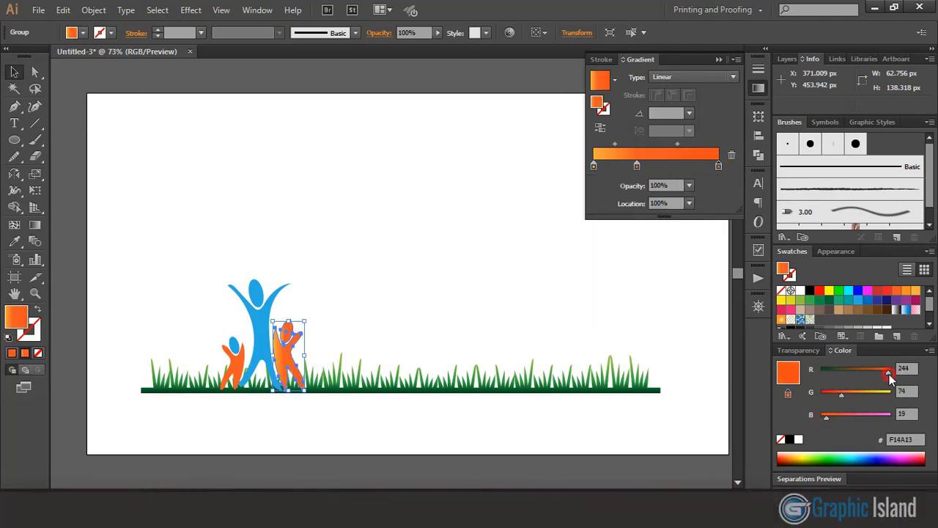
Redirect the right child's gradient to run downward from head to feet with the Gradient tool
{"action": "left_click", "coordinate": [347, 321]}
{"action": "left_click", "coordinate": [284, 352]}
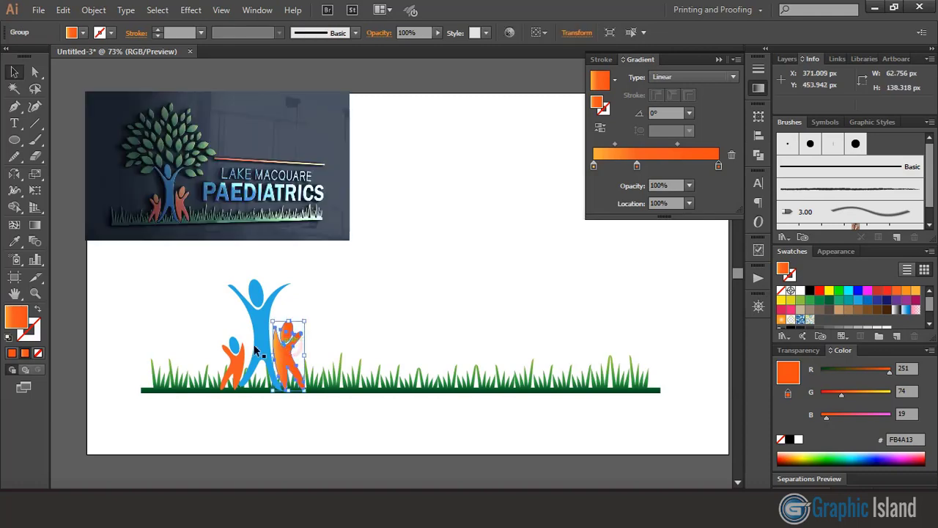
{"action": "left_click", "coordinate": [35, 225]}
{"action": "left_click_drag", "start_coordinate": [288, 315], "coordinate": [286, 400]}
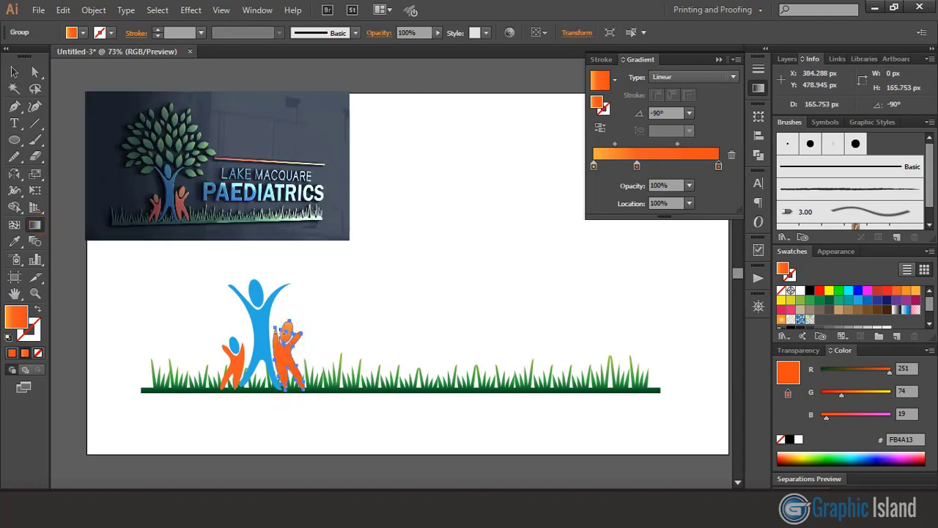
{"action": "left_click_drag", "start_coordinate": [288, 322], "coordinate": [287, 404]}
{"action": "left_click", "coordinate": [14, 71]}
{"action": "left_click", "coordinate": [223, 339]}
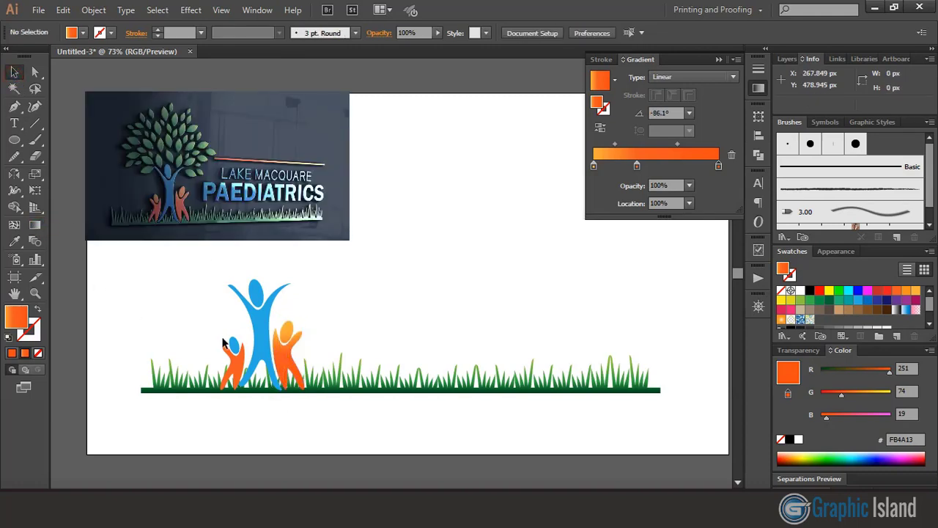
Copy the right child's orange gradient onto the left child figure and run it from head to feet
{"action": "left_click", "coordinate": [235, 354]}
{"action": "left_click", "coordinate": [14, 241]}
{"action": "left_click", "coordinate": [284, 339]}
{"action": "left_click", "coordinate": [36, 228]}
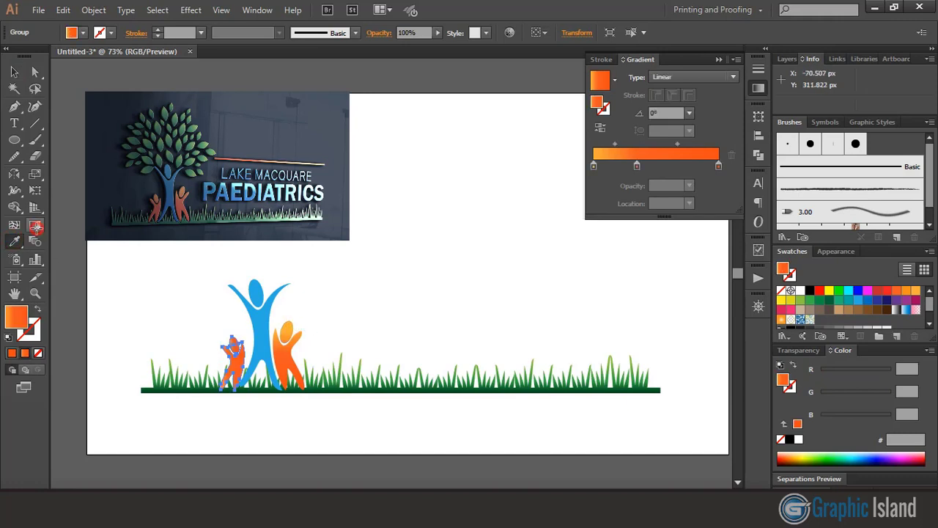
{"action": "left_click_drag", "start_coordinate": [233, 341], "coordinate": [227, 389]}
{"action": "left_click", "coordinate": [14, 72]}
{"action": "left_click", "coordinate": [185, 225]}
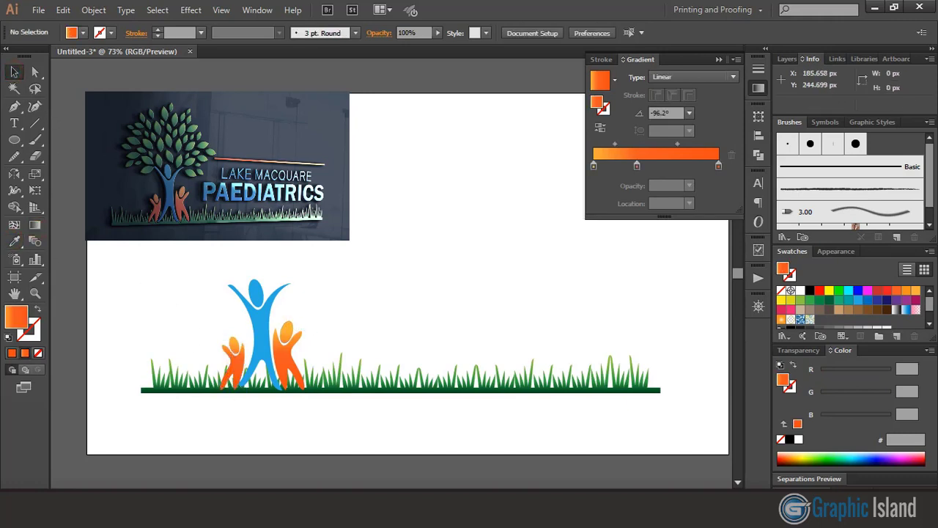
Give the adult figure a linear blue gradient with first stop 29ABE2, middle stop 0071BC and last stop 0059DD
{"action": "left_click", "coordinate": [264, 322]}
{"action": "left_click", "coordinate": [628, 153]}
{"action": "double_click", "coordinate": [594, 166]}
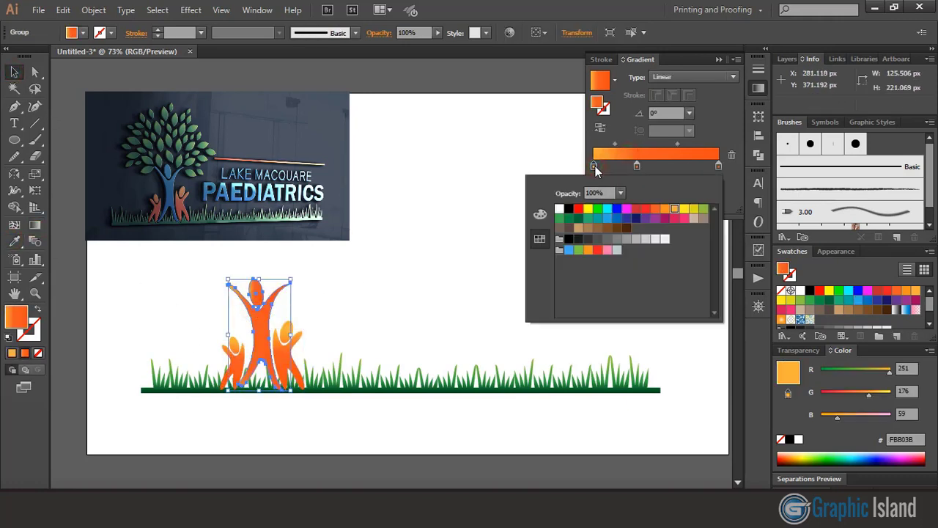
{"action": "left_click", "coordinate": [618, 217]}
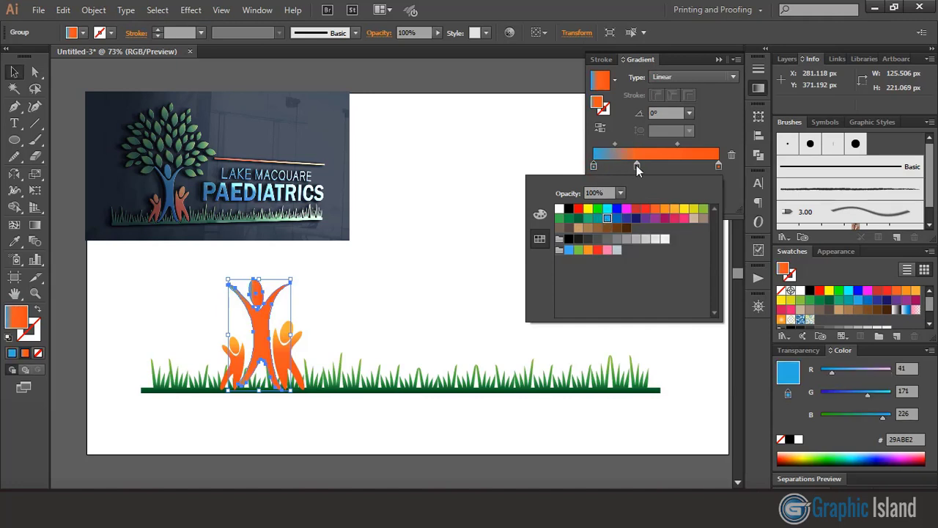
{"action": "double_click", "coordinate": [718, 166]}
{"action": "left_click", "coordinate": [618, 218]}
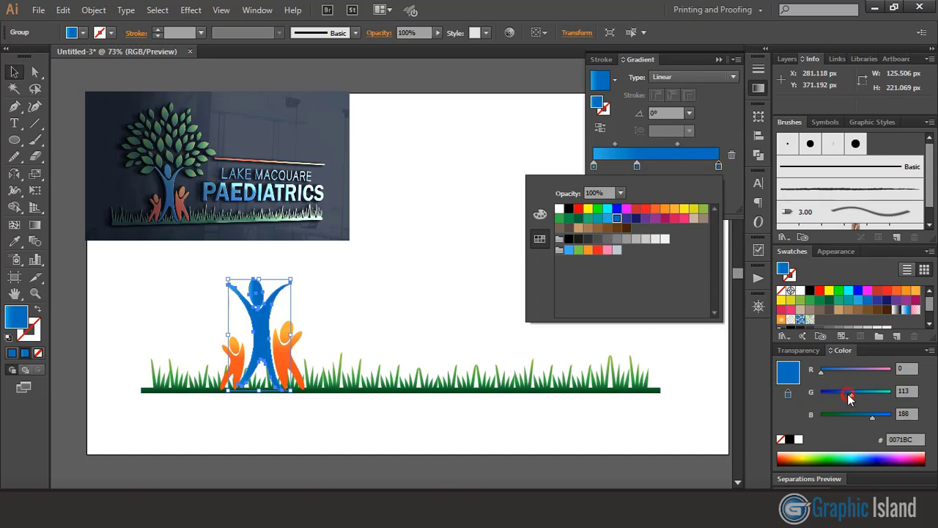
{"action": "left_click", "coordinate": [848, 395]}
{"action": "left_click", "coordinate": [882, 417]}
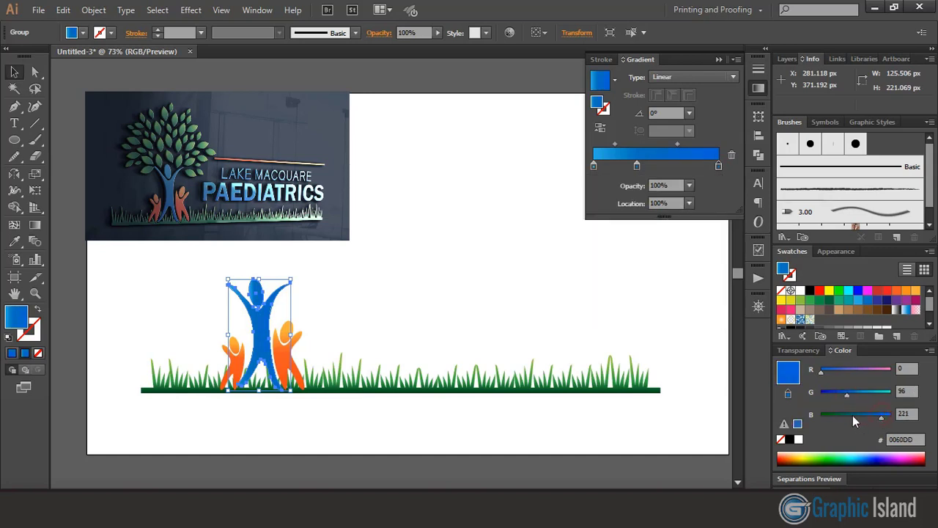
{"action": "left_click", "coordinate": [845, 395]}
Run the adult figure's blue gradient straight down from head to feet at -90°
{"action": "left_click", "coordinate": [35, 225]}
{"action": "left_click_drag", "start_coordinate": [255, 279], "coordinate": [256, 392]}
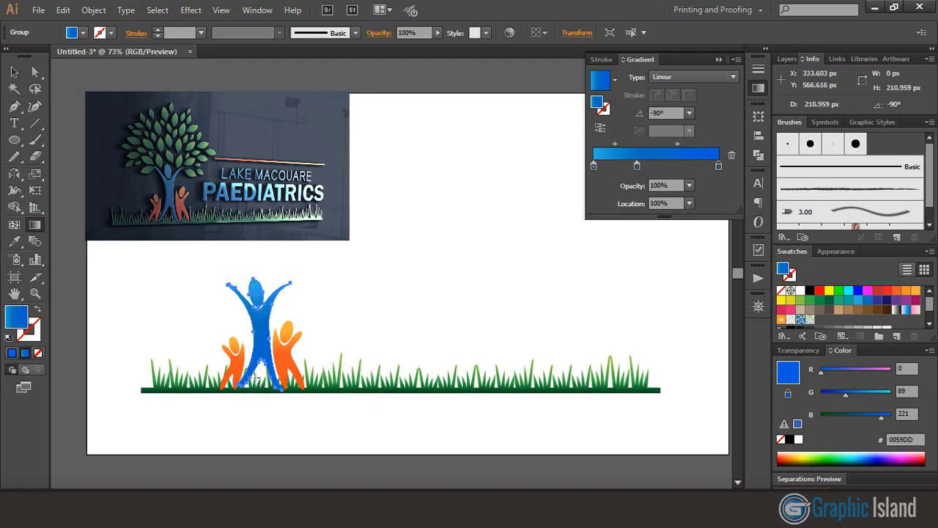
{"action": "left_click", "coordinate": [16, 79]}
{"action": "left_click", "coordinate": [182, 213]}
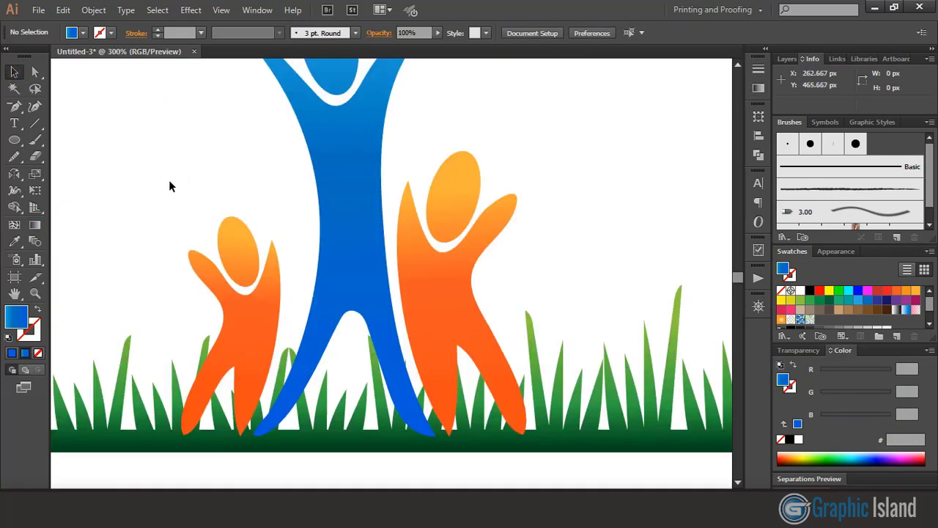
Offset the paths of all three figures by 2 px and fill the offset shapes with cyan 00FFFF
{"action": "left_click_drag", "start_coordinate": [171, 183], "coordinate": [502, 296]}
{"action": "left_click", "coordinate": [94, 9]}
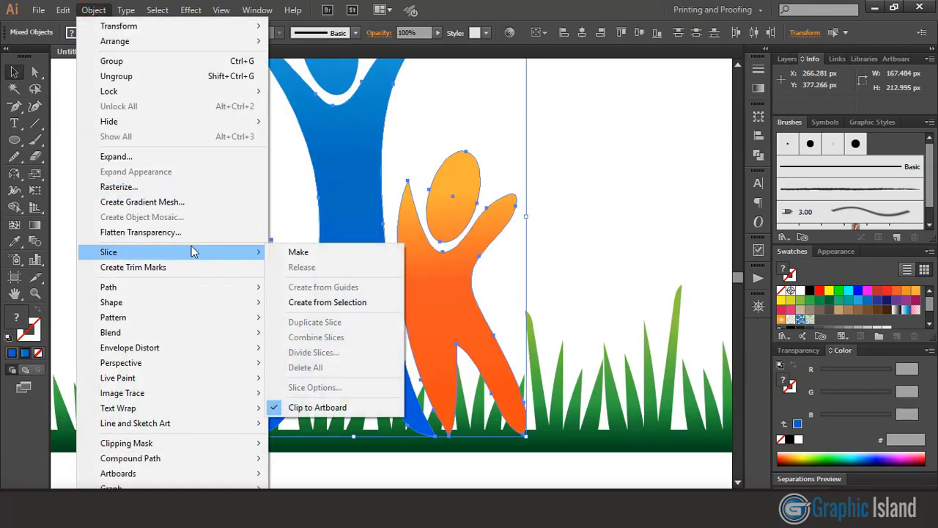
{"action": "mouse_move", "coordinate": [224, 293]}
{"action": "left_click", "coordinate": [317, 334]}
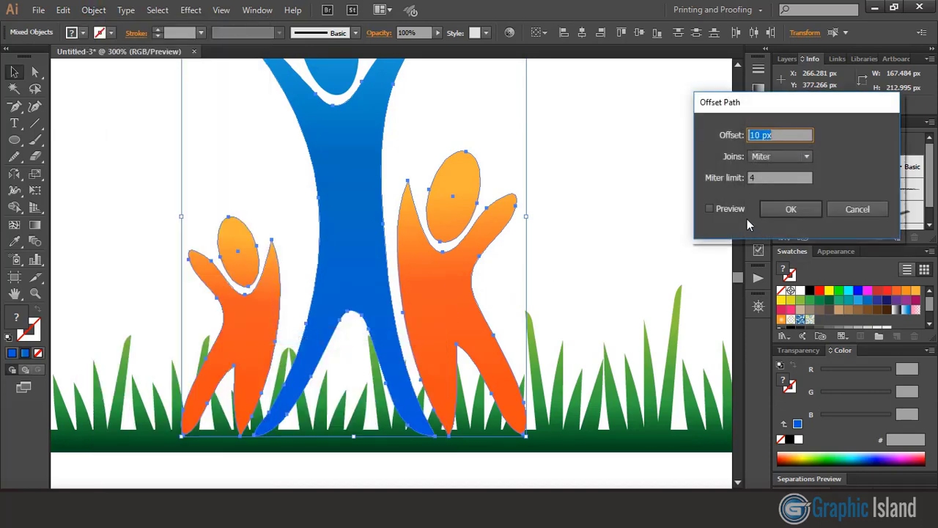
{"action": "type", "text": "2"}
{"action": "left_click", "coordinate": [710, 209]}
{"action": "left_click", "coordinate": [791, 209]}
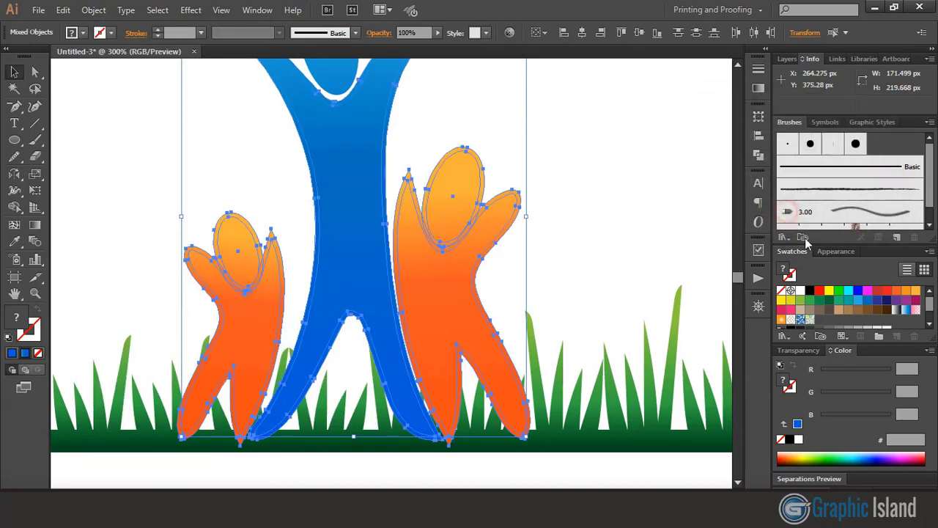
{"action": "left_click", "coordinate": [850, 293]}
{"action": "left_click", "coordinate": [549, 211]}
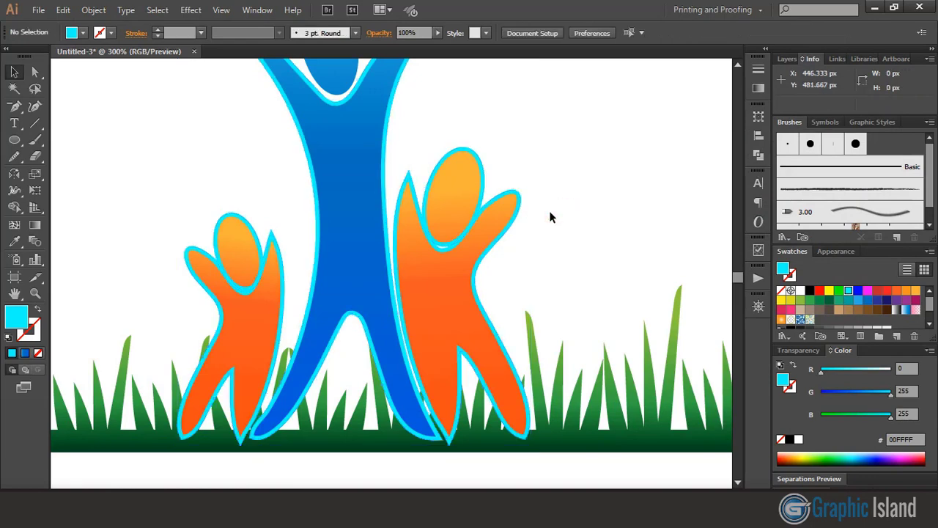
Cut the cyan offset shapes and the grass beneath them away from around the three figures with the Shape Builder tool
{"action": "left_click", "coordinate": [272, 233]}
{"action": "left_click", "coordinate": [408, 185], "text": "shift"}
{"action": "left_click", "coordinate": [389, 178], "text": "shift"}
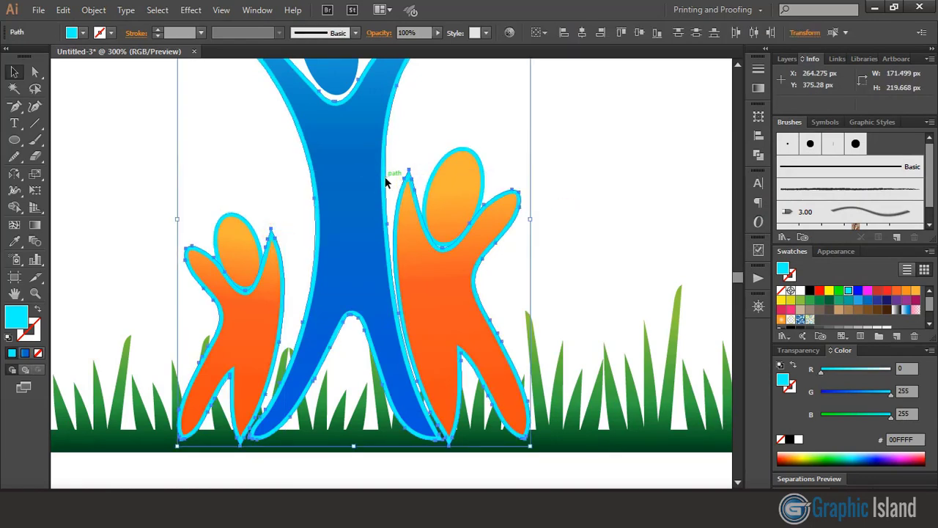
{"action": "left_click", "coordinate": [136, 442], "text": "shift"}
{"action": "key", "text": "ctrl+plus"}
{"action": "scroll", "coordinate": [151, 419], "scroll_direction": "down", "scroll_amount": 1}
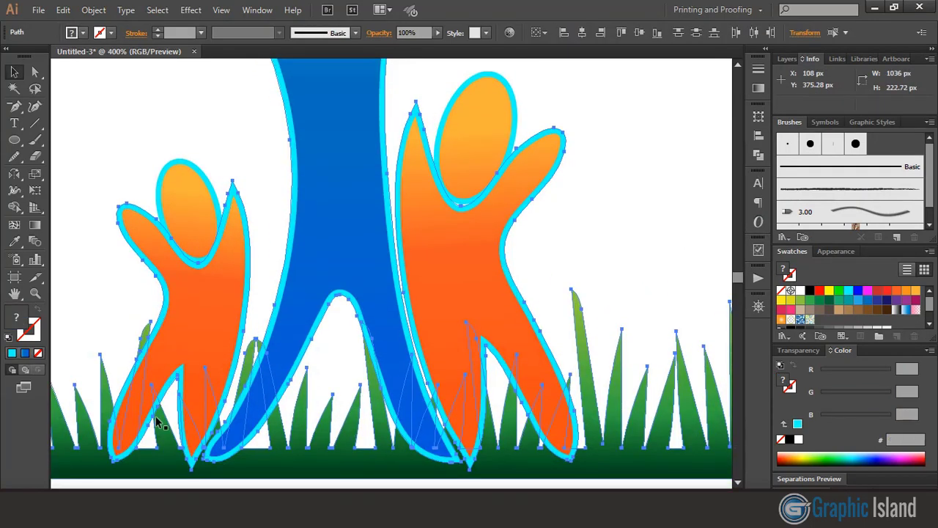
{"action": "left_click", "coordinate": [14, 207]}
{"action": "left_click_drag", "start_coordinate": [151, 385], "coordinate": [121, 427]}
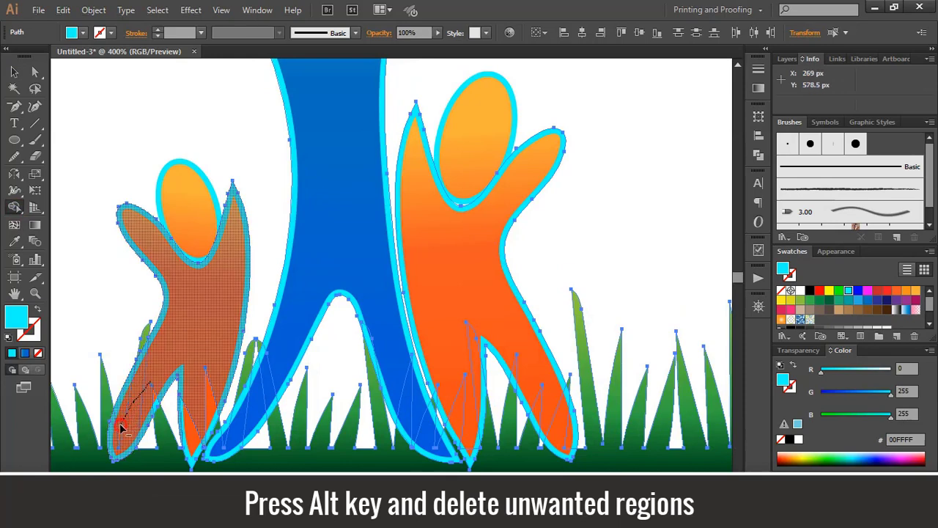
{"action": "left_click_drag", "start_coordinate": [121, 427], "coordinate": [119, 432]}
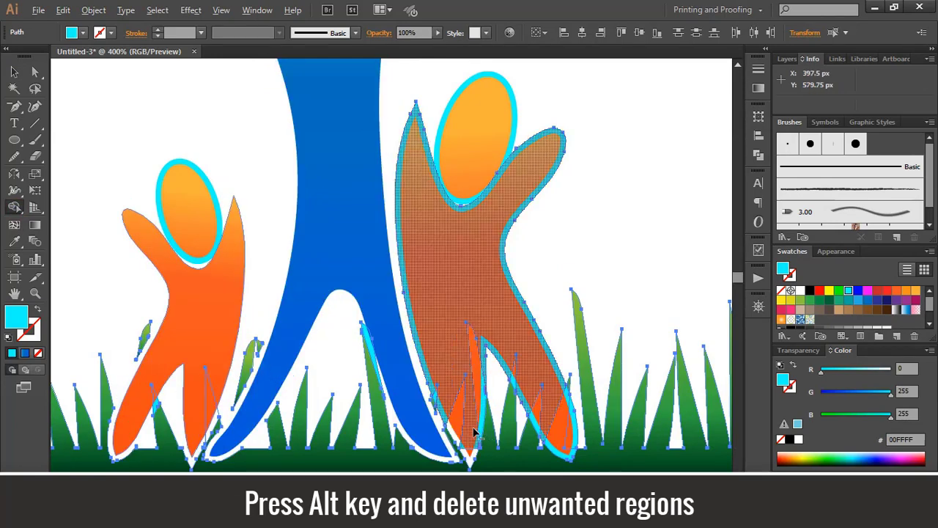
{"action": "left_click", "coordinate": [474, 429], "text": "alt"}
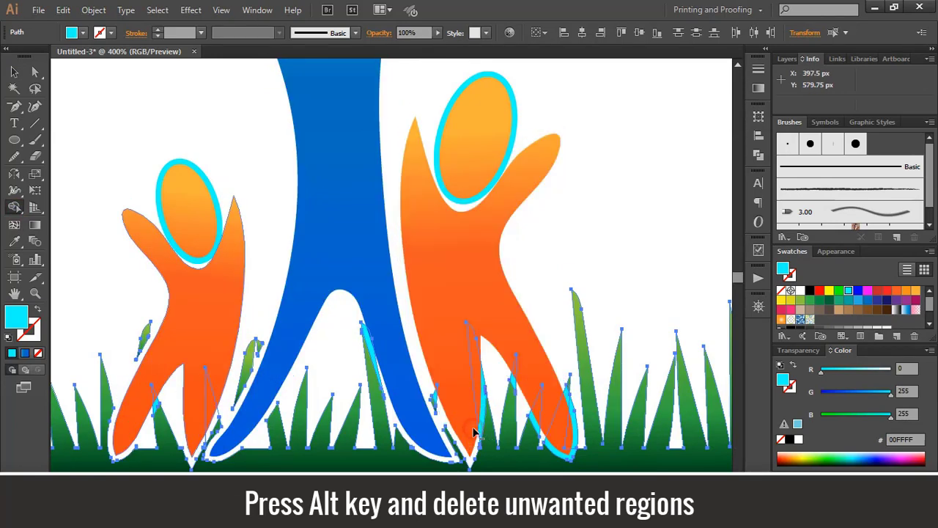
{"action": "left_click", "coordinate": [478, 382], "text": "alt"}
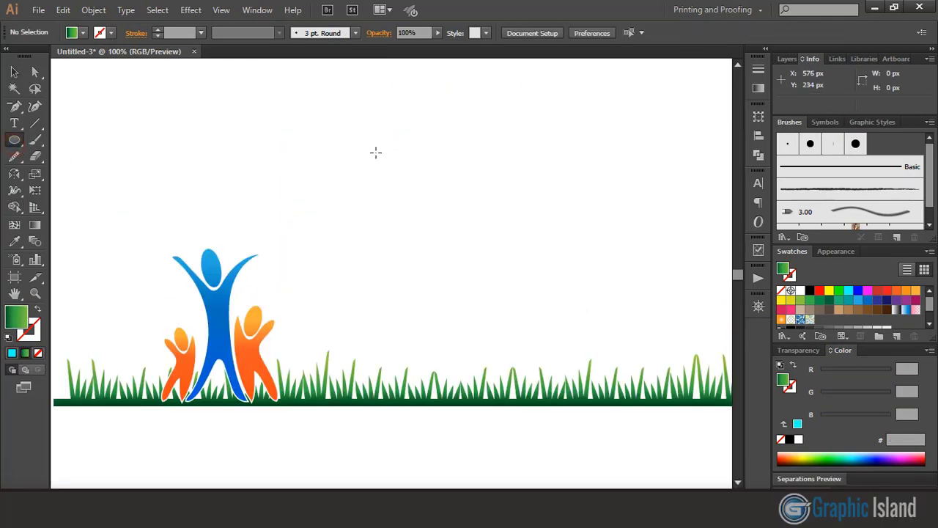
Draw an ellipse about 93 by 191 px above the grass and convert its top and bottom anchors to corner points, forming a leaf
{"action": "left_click_drag", "start_coordinate": [376, 149], "coordinate": [441, 279]}
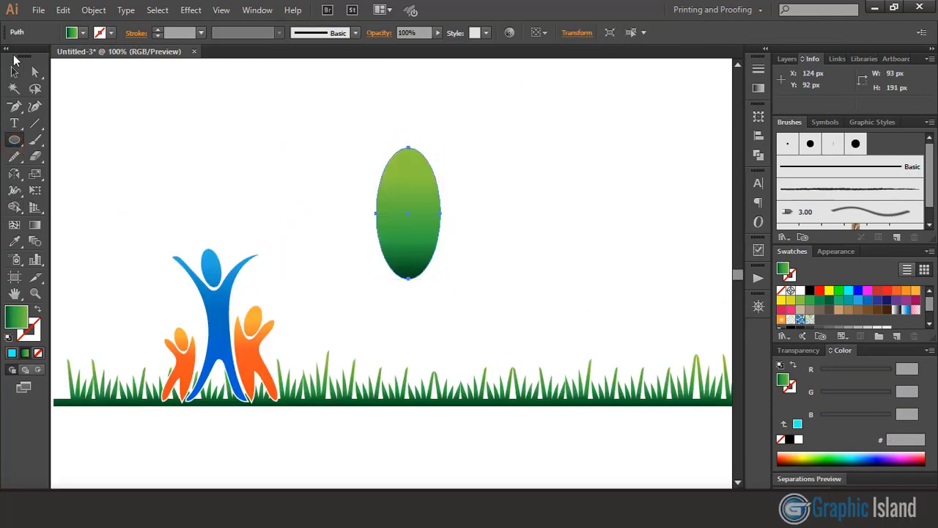
{"action": "left_click", "coordinate": [408, 147]}
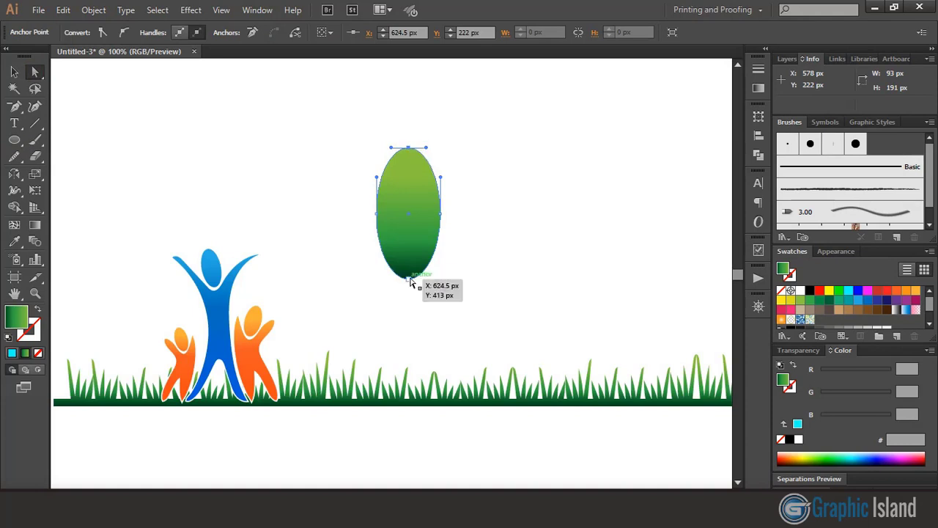
{"action": "left_click", "coordinate": [408, 278], "text": "shift"}
{"action": "left_click", "coordinate": [102, 33]}
{"action": "left_click", "coordinate": [14, 72]}
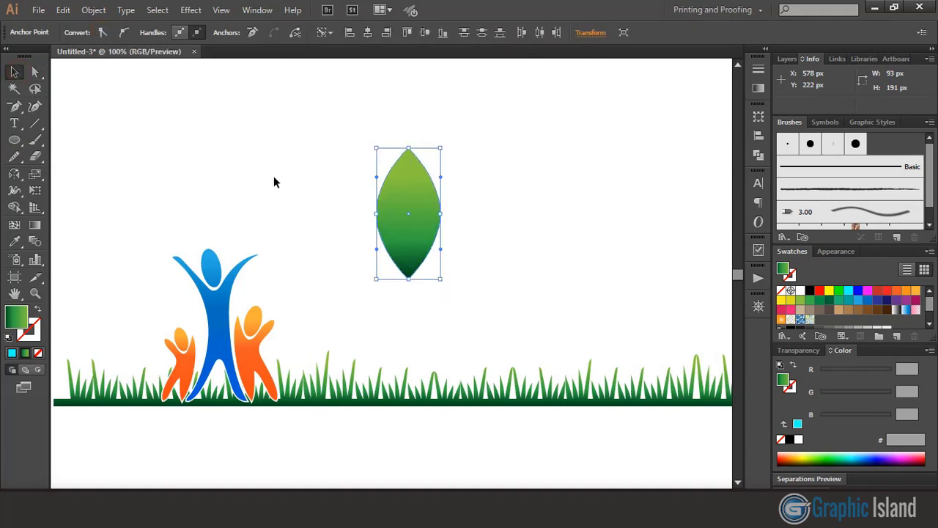
{"action": "left_click", "coordinate": [274, 176]}
Shift the middle stop of the leaf's green gradient to a location of about 59%
{"action": "left_click", "coordinate": [414, 225]}
{"action": "left_click", "coordinate": [759, 88]}
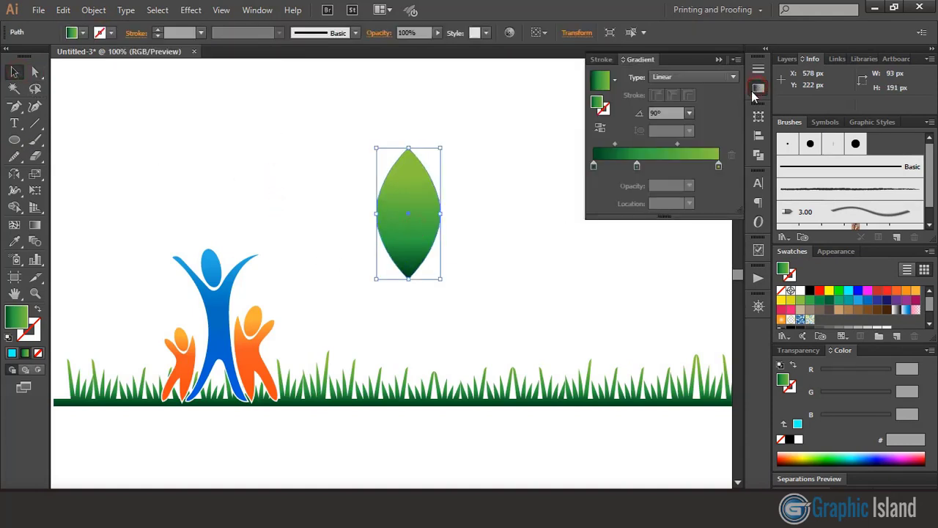
{"action": "left_click", "coordinate": [637, 167]}
{"action": "left_click_drag", "start_coordinate": [638, 170], "coordinate": [673, 174]}
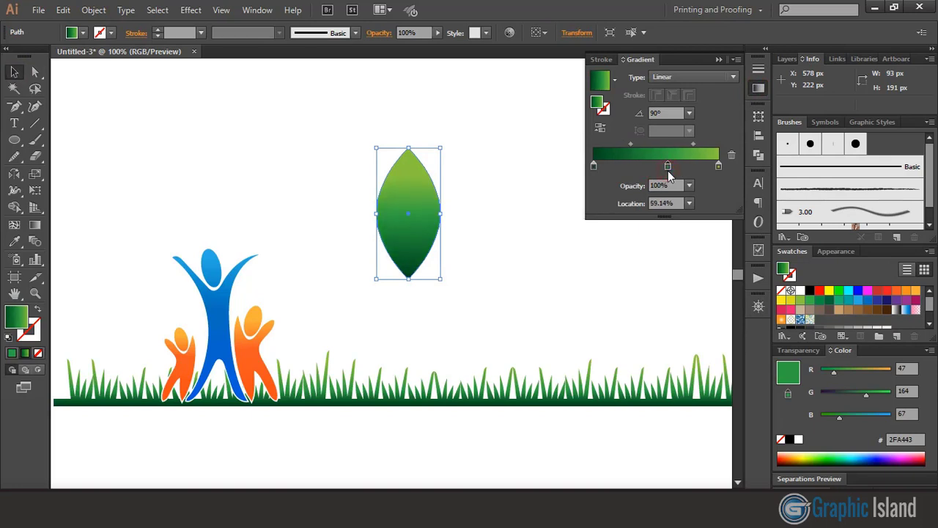
{"action": "left_click", "coordinate": [719, 60]}
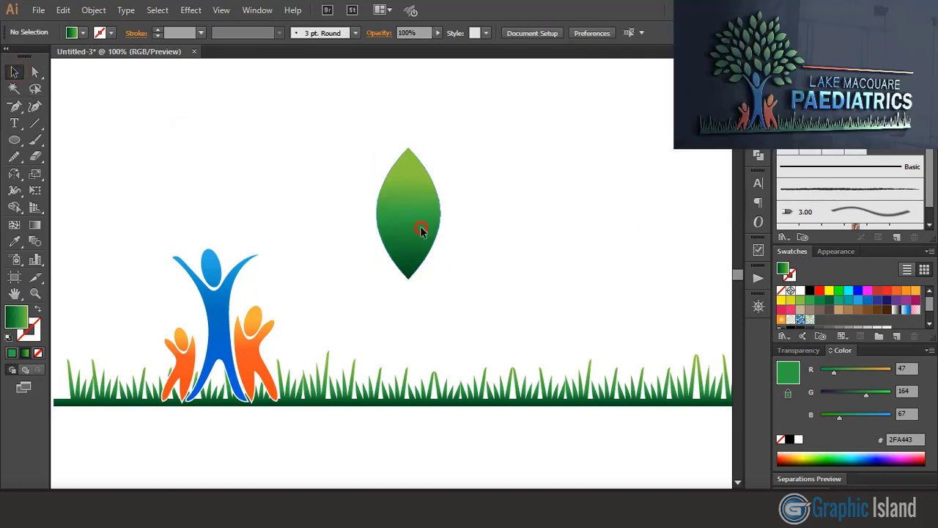
Shrink and tilt the leaf above the adult figure's right-hand arm and add a more strongly rotated copy beside it
{"action": "left_click_drag", "start_coordinate": [440, 187], "coordinate": [276, 143]}
{"action": "left_click_drag", "start_coordinate": [279, 106], "coordinate": [273, 253]}
{"action": "left_click", "coordinate": [315, 225]}
{"action": "left_click", "coordinate": [303, 245]}
{"action": "left_click", "coordinate": [330, 246]}
{"action": "left_click", "coordinate": [291, 248]}
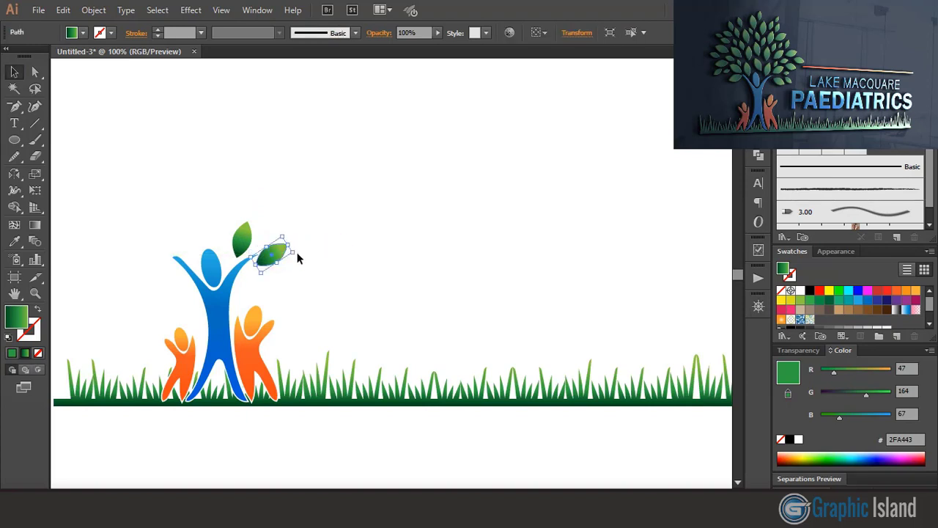
Add resized and rotated leaf copies around and above the right-hand arm to build up the right side of the tree crown
{"action": "left_click_drag", "start_coordinate": [285, 231], "coordinate": [297, 252]}
{"action": "left_click", "coordinate": [303, 248]}
{"action": "left_click", "coordinate": [308, 252]}
{"action": "left_click", "coordinate": [342, 256]}
{"action": "left_click", "coordinate": [272, 206]}
{"action": "left_click", "coordinate": [341, 244]}
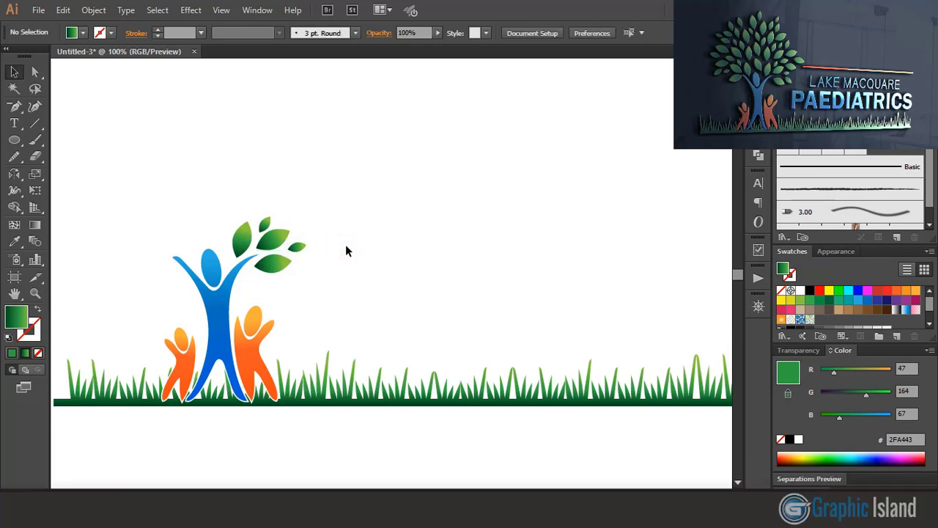
{"action": "left_click_drag", "start_coordinate": [305, 220], "coordinate": [260, 180]}
{"action": "left_click", "coordinate": [293, 166]}
Mirror the leaves on the right side of the crown about the vertical axis and place the mirrored set on the left side
{"action": "left_click_drag", "start_coordinate": [232, 130], "coordinate": [348, 249]}
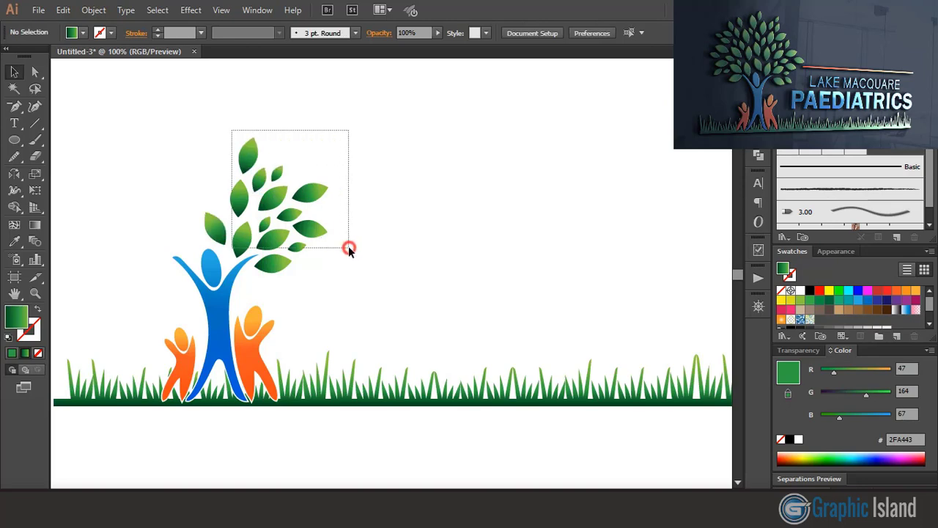
{"action": "double_click", "coordinate": [15, 174]}
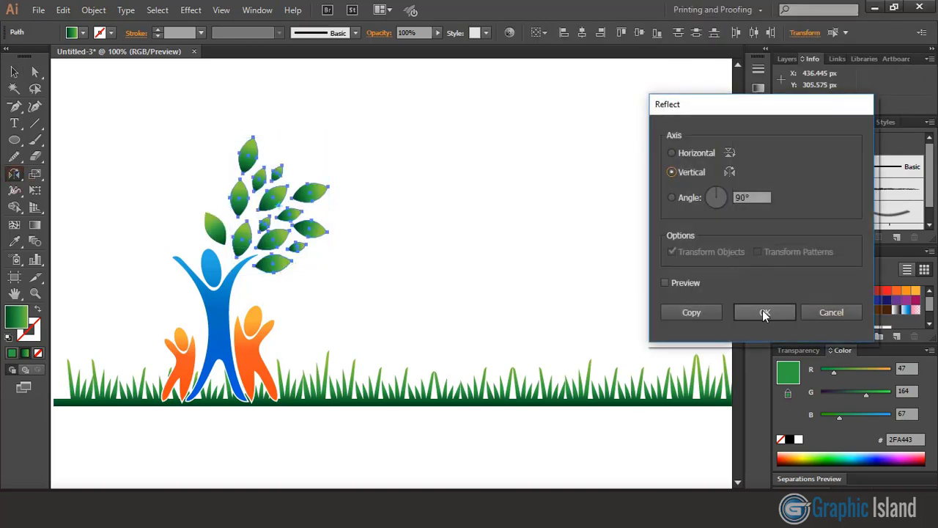
{"action": "left_click", "coordinate": [763, 314]}
{"action": "key", "text": "v"}
{"action": "left_click_drag", "start_coordinate": [288, 199], "coordinate": [147, 199]}
Fill the top and outer left edge of the tree crown with further leaf copies
{"action": "left_click", "coordinate": [220, 132]}
{"action": "left_click_drag", "start_coordinate": [233, 118], "coordinate": [239, 111]}
{"action": "left_click_drag", "start_coordinate": [237, 110], "coordinate": [237, 111]}
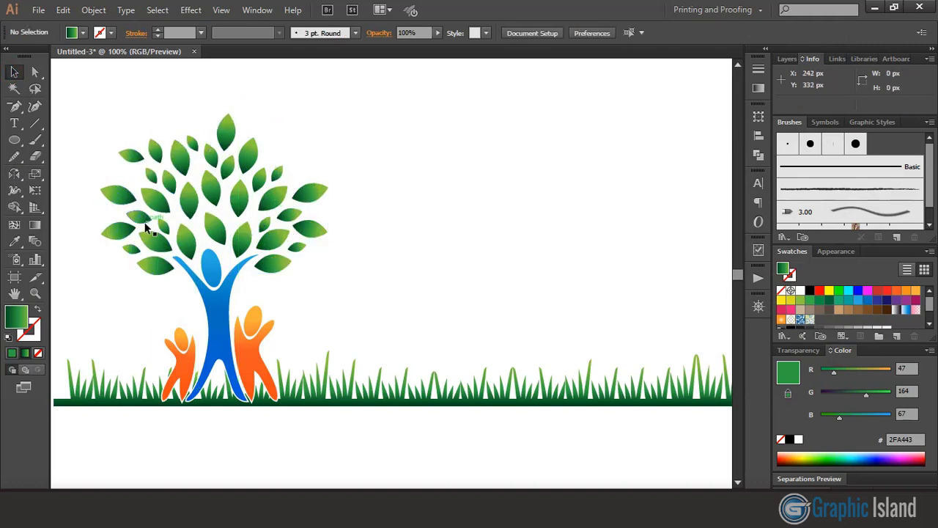
{"action": "left_click_drag", "start_coordinate": [143, 218], "coordinate": [134, 126]}
{"action": "left_click", "coordinate": [110, 277]}
{"action": "left_click", "coordinate": [188, 117]}
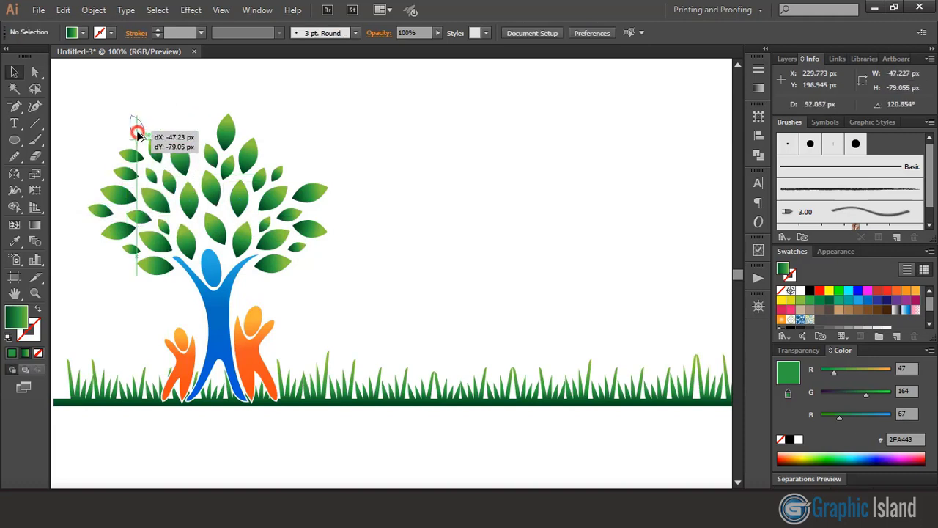
Draw a thin horizontal rectangle about 640 by 6 px extending from the tree crown over the empty area beside it
{"action": "key", "text": "ctrl+minus"}
{"action": "left_click_drag", "start_coordinate": [15, 106], "coordinate": [73, 140]}
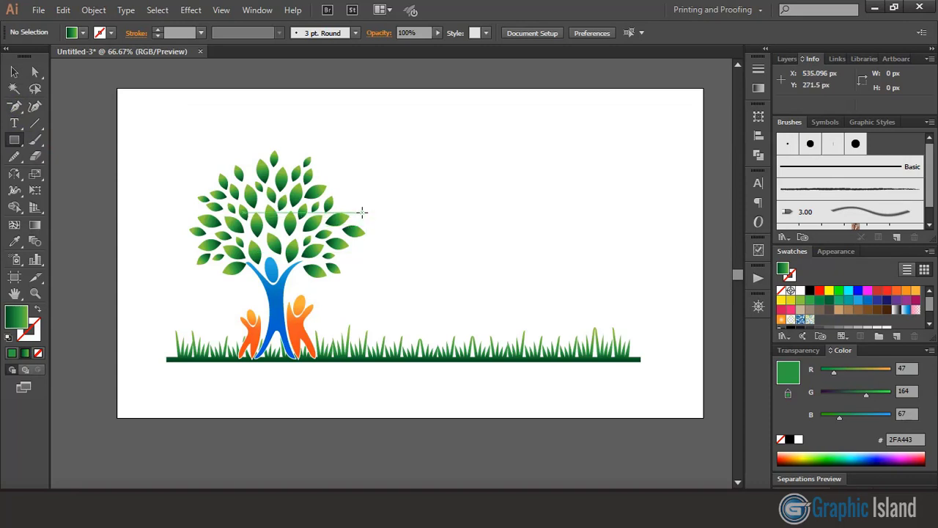
{"action": "left_click_drag", "start_coordinate": [363, 213], "coordinate": [654, 216]}
{"action": "left_click", "coordinate": [14, 71]}
{"action": "left_click", "coordinate": [157, 206]}
Add the text LAKE MACQUARE below the thin bar and enlarge it to about 52.7 pt
{"action": "scroll", "coordinate": [157, 206], "scroll_direction": "right", "scroll_amount": 2}
{"action": "left_click", "coordinate": [14, 124]}
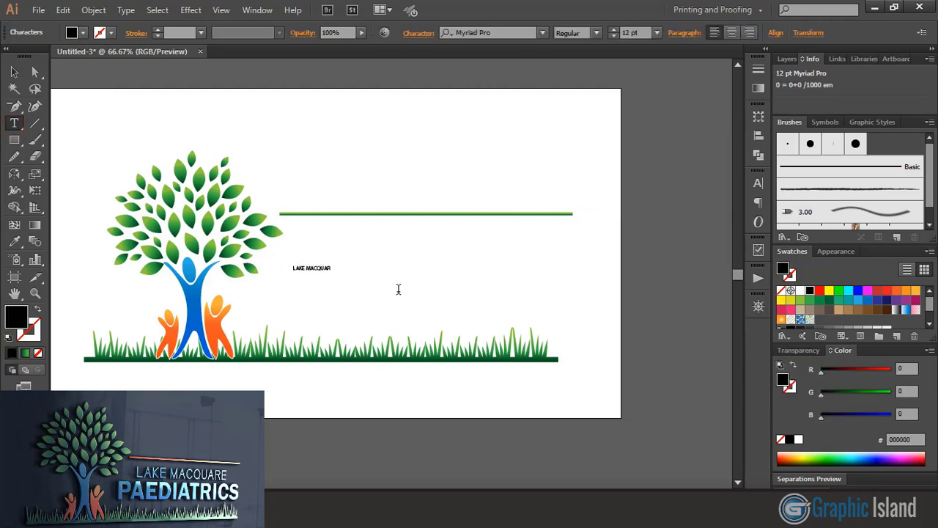
{"action": "left_click", "coordinate": [12, 71]}
{"action": "left_click_drag", "start_coordinate": [339, 275], "coordinate": [408, 287]}
{"action": "left_click", "coordinate": [78, 137]}
Add the text PAEDIATRICS below LAKE MACQUARE and enlarge it to about 109.77 pt
{"action": "key", "text": "t"}
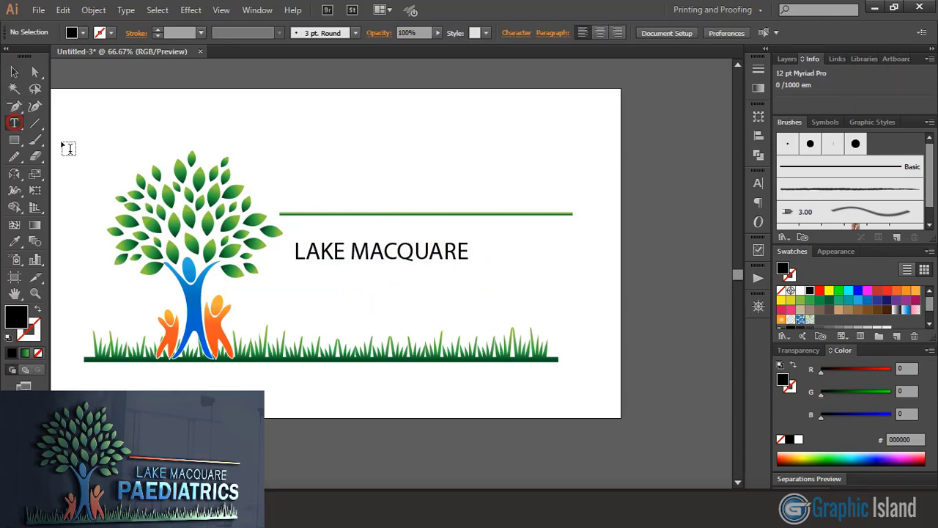
{"action": "left_click", "coordinate": [310, 296]}
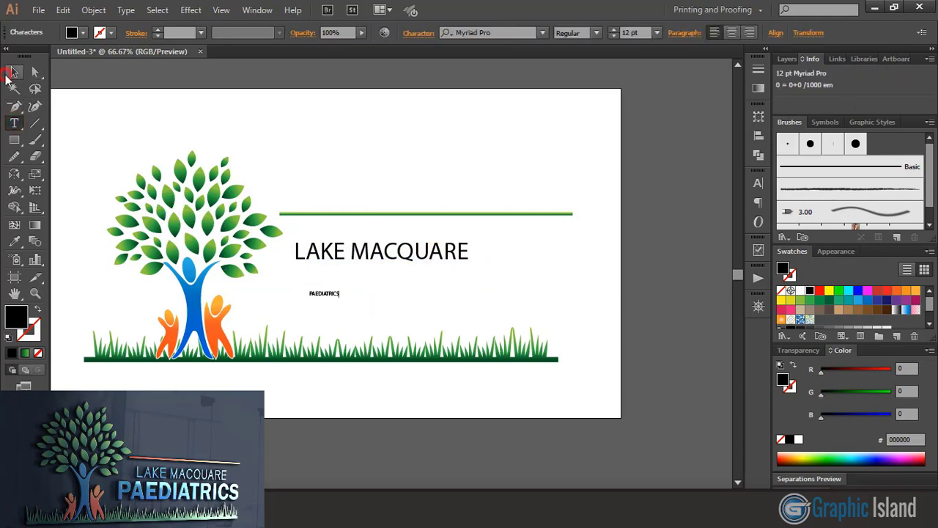
{"action": "type", "text": "PAEDIATRICS"}
{"action": "left_click", "coordinate": [12, 72]}
{"action": "left_click_drag", "start_coordinate": [344, 296], "coordinate": [455, 301]}
{"action": "left_click", "coordinate": [492, 390]}
Set the font of the PAEDIATRICS text to Franklin Gothic Demi
{"action": "left_click", "coordinate": [424, 298]}
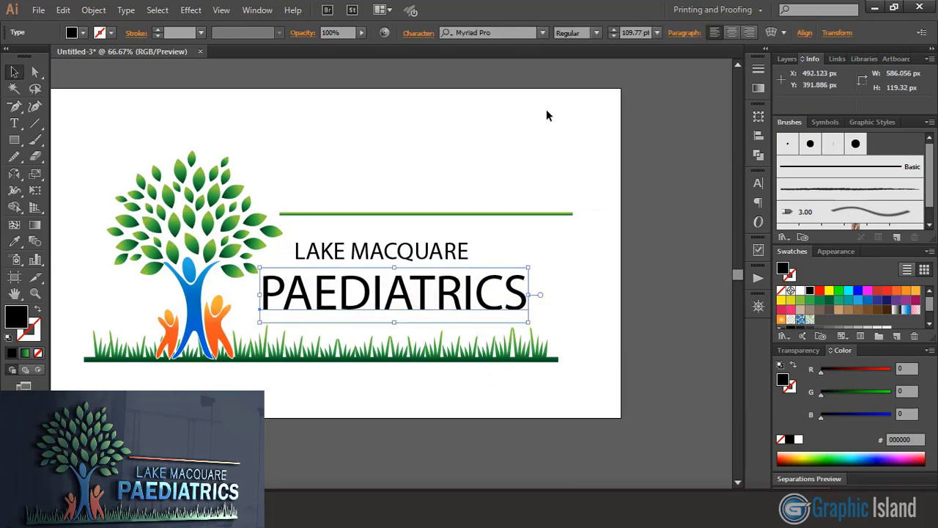
{"action": "left_click", "coordinate": [542, 34]}
{"action": "scroll", "coordinate": [569, 174], "scroll_direction": "up", "scroll_amount": 10}
{"action": "left_click", "coordinate": [569, 174]}
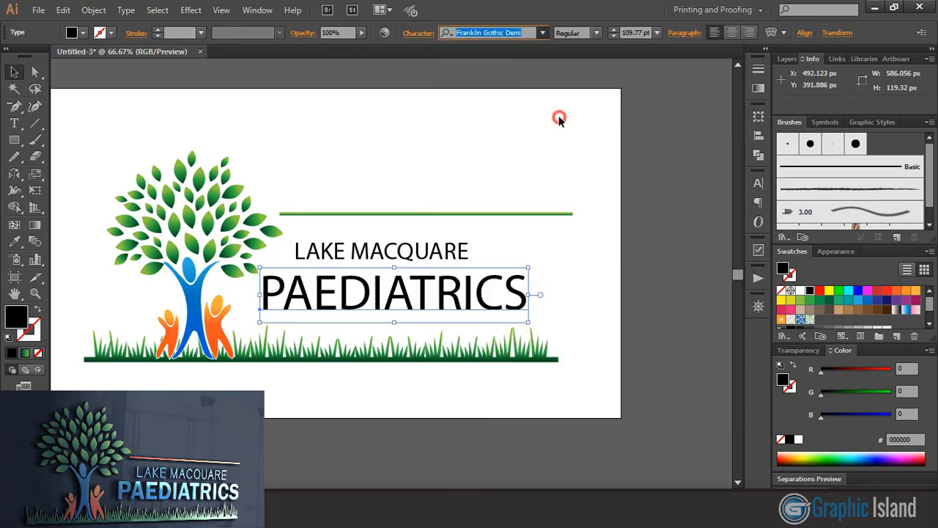
{"action": "left_click", "coordinate": [606, 237]}
Set the font of the LAKE MACQUARE text to Kirvy
{"action": "left_click", "coordinate": [429, 253]}
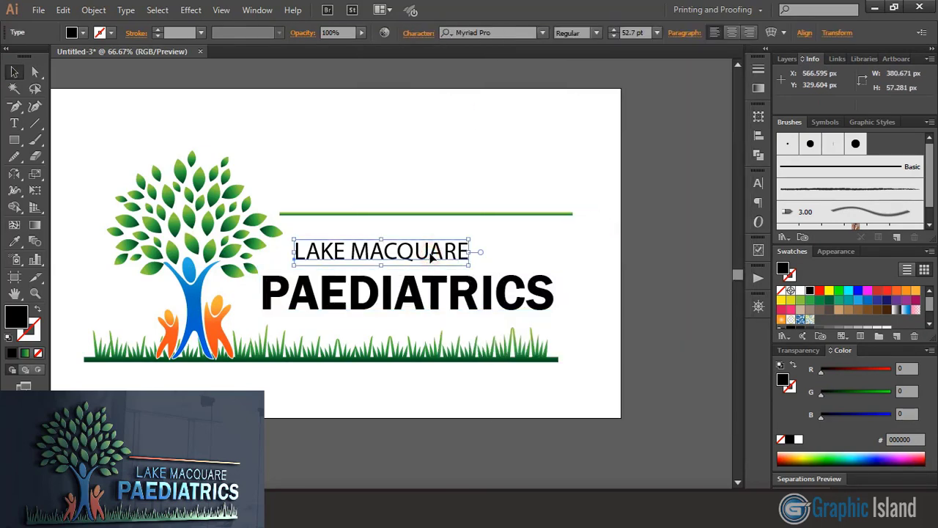
{"action": "left_click", "coordinate": [543, 33]}
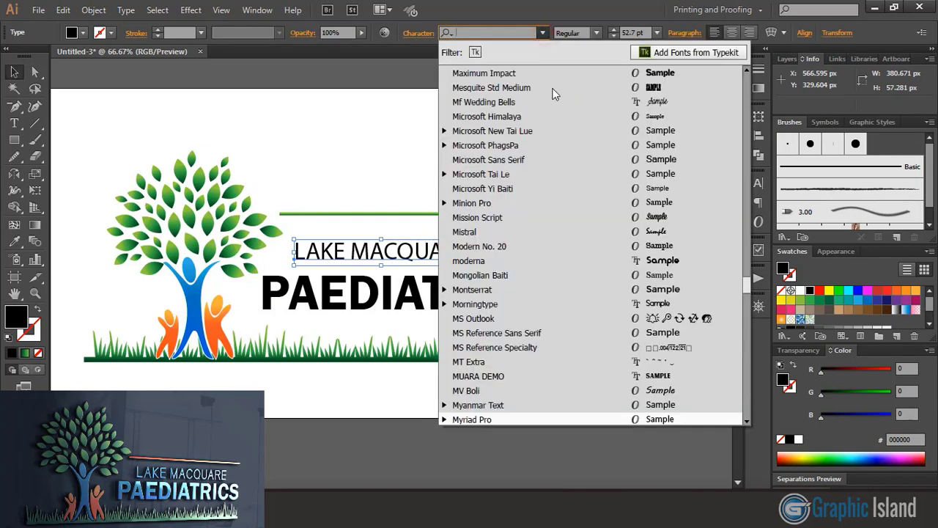
{"action": "scroll", "coordinate": [601, 153], "scroll_direction": "up", "scroll_amount": 5}
{"action": "left_click", "coordinate": [596, 146]}
{"action": "left_click", "coordinate": [596, 145]}
Move both text lines slightly down towards the grass and set the LAKE MACQUARE text to Bold
{"action": "left_click_drag", "start_coordinate": [443, 293], "coordinate": [443, 300]}
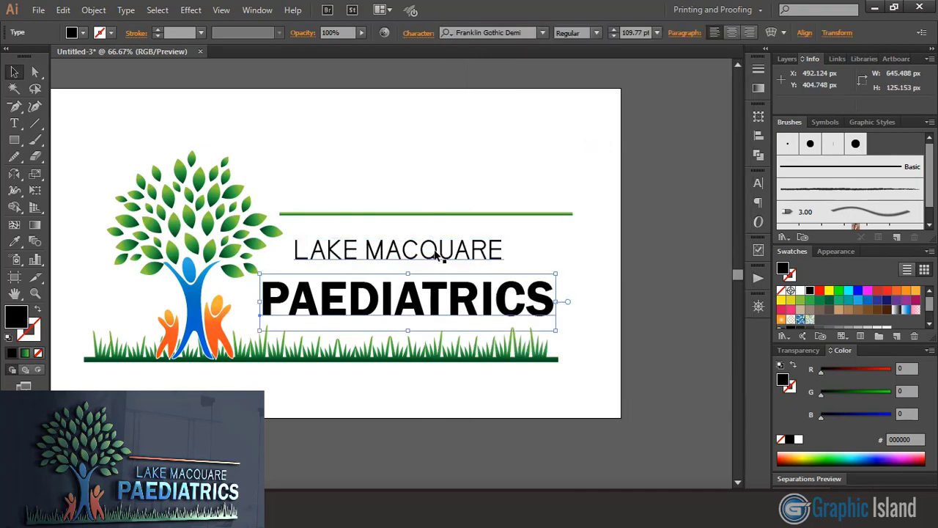
{"action": "left_click", "coordinate": [438, 251]}
{"action": "left_click_drag", "start_coordinate": [439, 252], "coordinate": [438, 260]}
{"action": "left_click", "coordinate": [598, 33]}
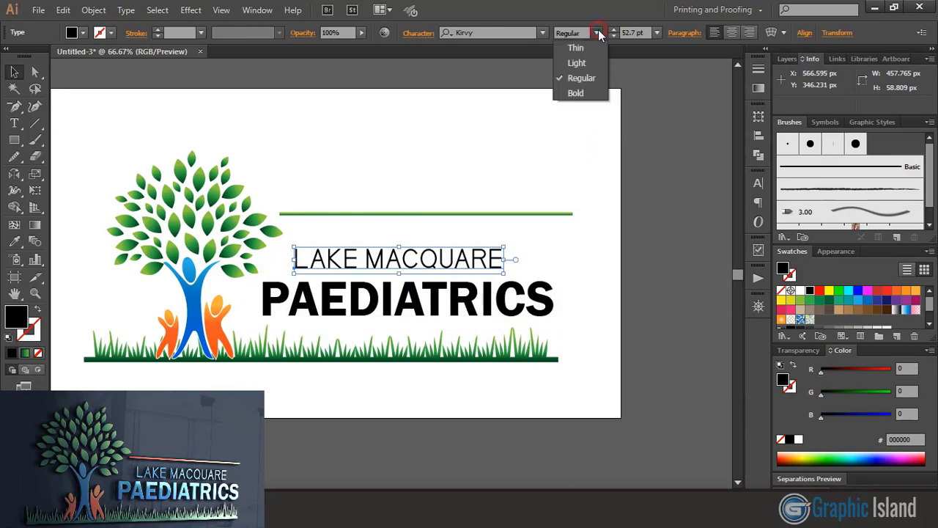
{"action": "left_click", "coordinate": [576, 93]}
{"action": "left_click", "coordinate": [616, 244]}
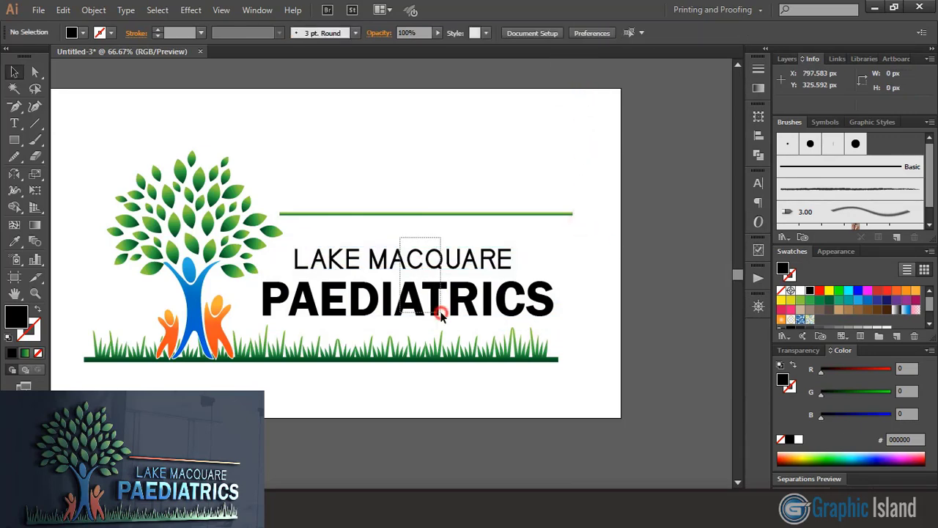
Expand both text lines into outlines with the Object and Fill options
{"action": "left_click_drag", "start_coordinate": [439, 313], "coordinate": [440, 315]}
{"action": "left_click", "coordinate": [93, 10]}
{"action": "left_click", "coordinate": [110, 157]}
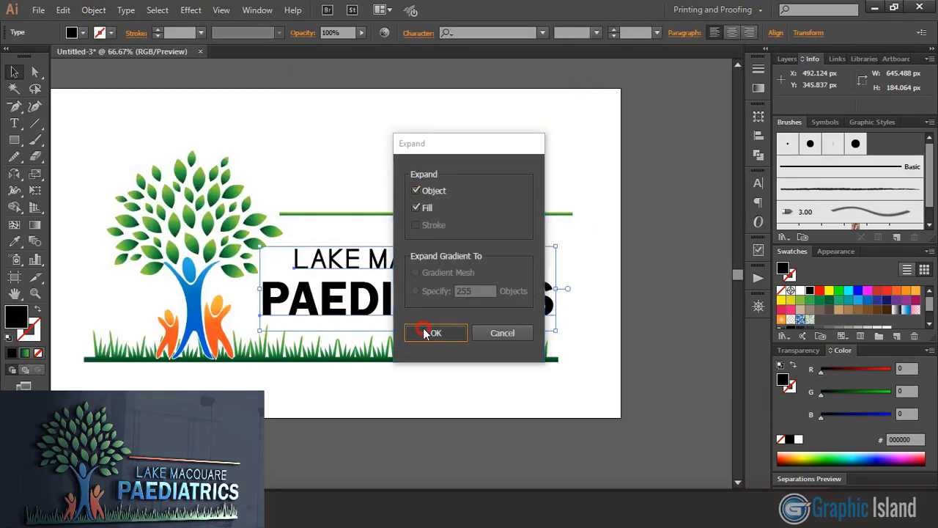
{"action": "left_click", "coordinate": [431, 333]}
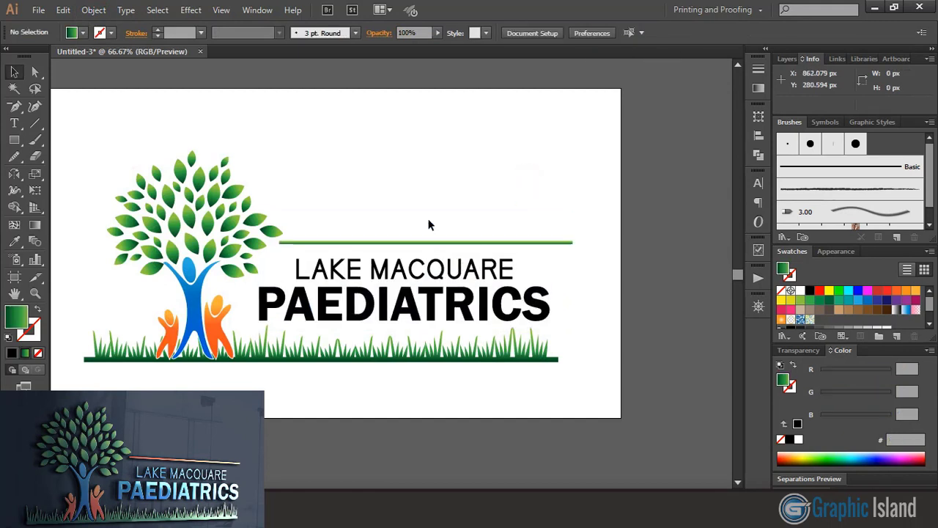
Copy the right child figure's orange gradient onto the thin bar above the text
{"action": "left_click", "coordinate": [420, 242]}
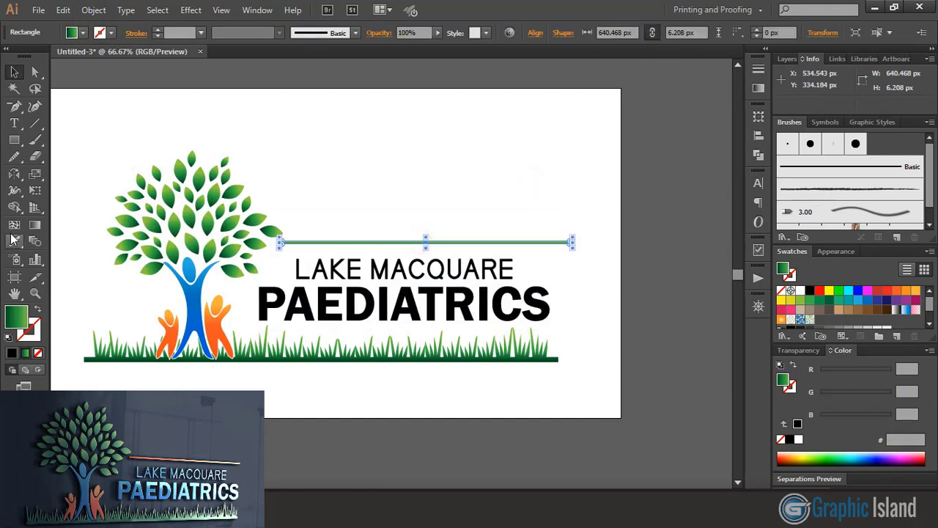
{"action": "left_click", "coordinate": [12, 241]}
{"action": "left_click", "coordinate": [215, 323]}
{"action": "key", "text": "v"}
{"action": "left_click", "coordinate": [100, 152]}
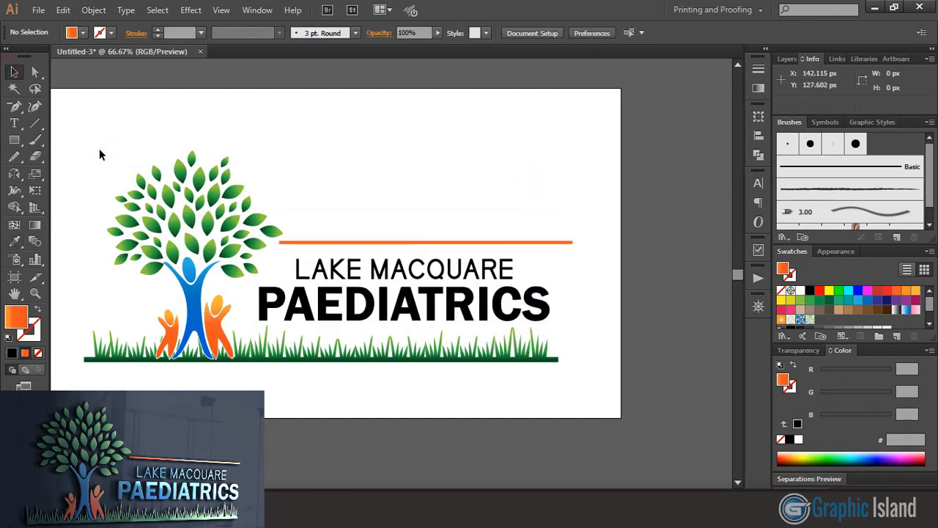
Apply a Pathfinder operation to the expanded PAEDIATRICS lettering
{"action": "left_click", "coordinate": [368, 313]}
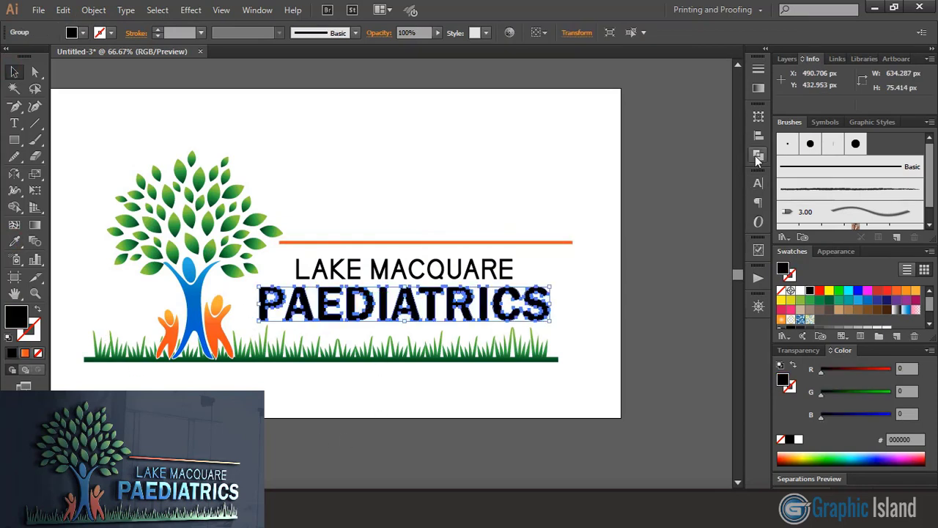
{"action": "left_click", "coordinate": [759, 157]}
{"action": "left_click", "coordinate": [717, 107]}
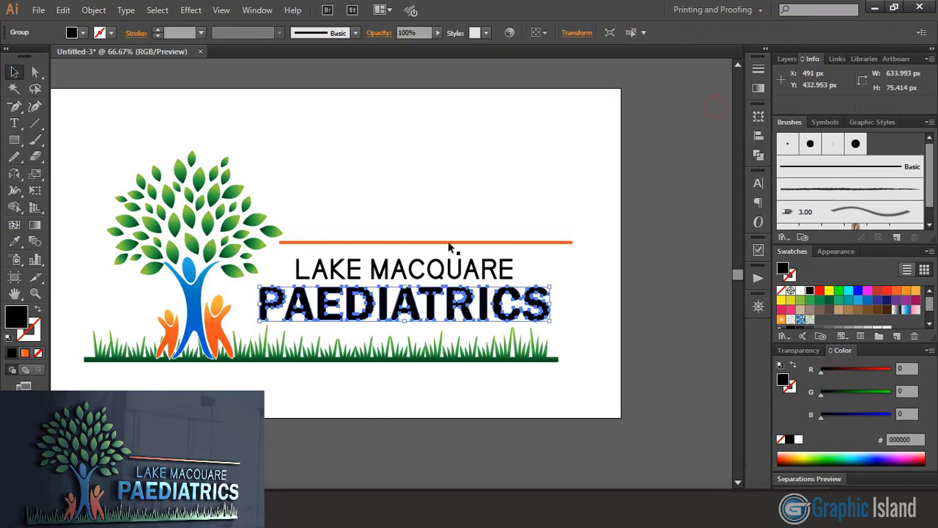
Fill the PAEDIATRICS lettering with the blue gradient of the tree-trunk figure and run the gradient vertically across the letters
{"action": "left_click", "coordinate": [64, 275]}
{"action": "left_click", "coordinate": [262, 293]}
{"action": "left_click", "coordinate": [14, 241]}
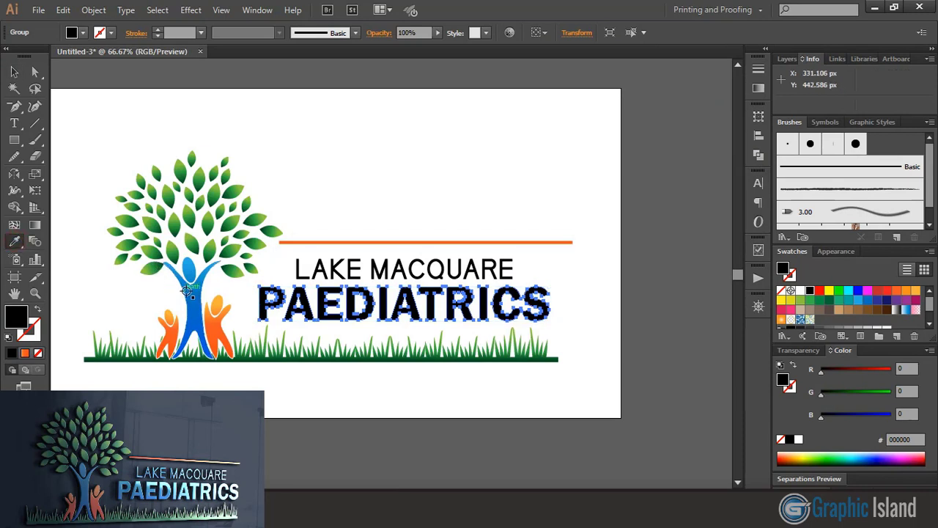
{"action": "left_click", "coordinate": [191, 295]}
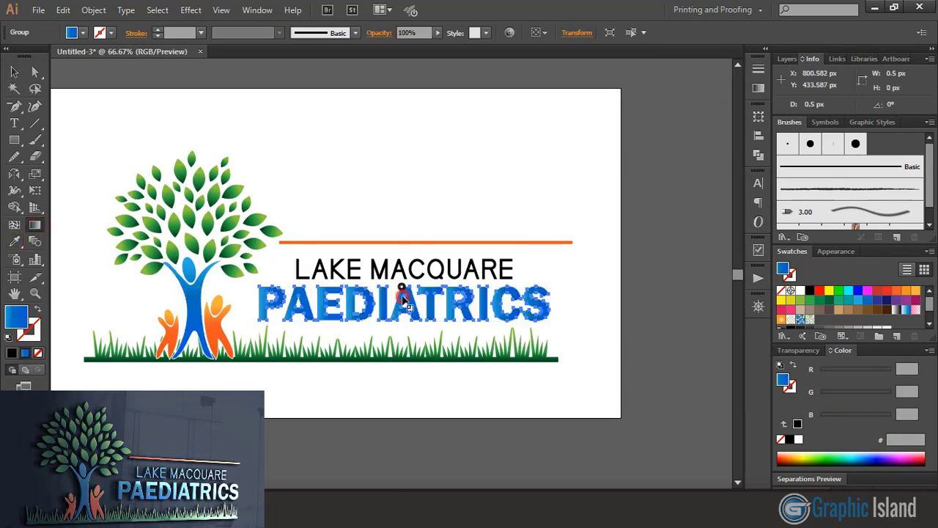
{"action": "left_click", "coordinate": [400, 327]}
Apply a Pathfinder operation to the LAKE MACQUARE lettering and give it the same vertical blue gradient as PAEDIATRICS
{"action": "left_click", "coordinate": [385, 272]}
{"action": "left_click", "coordinate": [759, 155]}
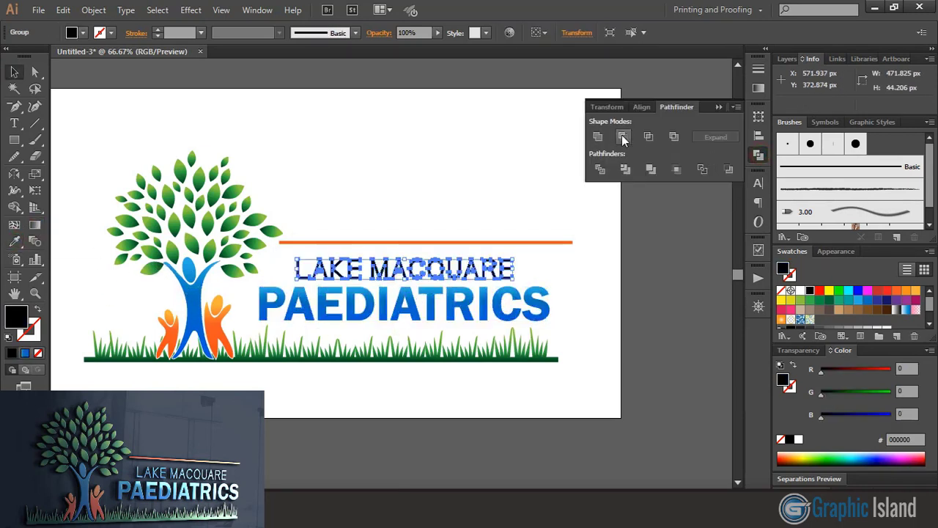
{"action": "left_click", "coordinate": [717, 106]}
{"action": "left_click", "coordinate": [16, 242]}
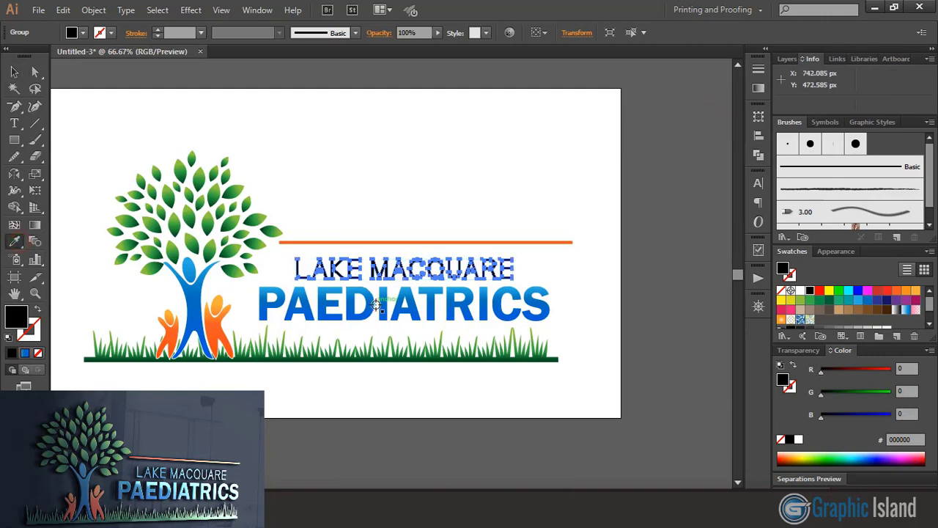
{"action": "left_click", "coordinate": [383, 304]}
{"action": "left_click", "coordinate": [36, 224]}
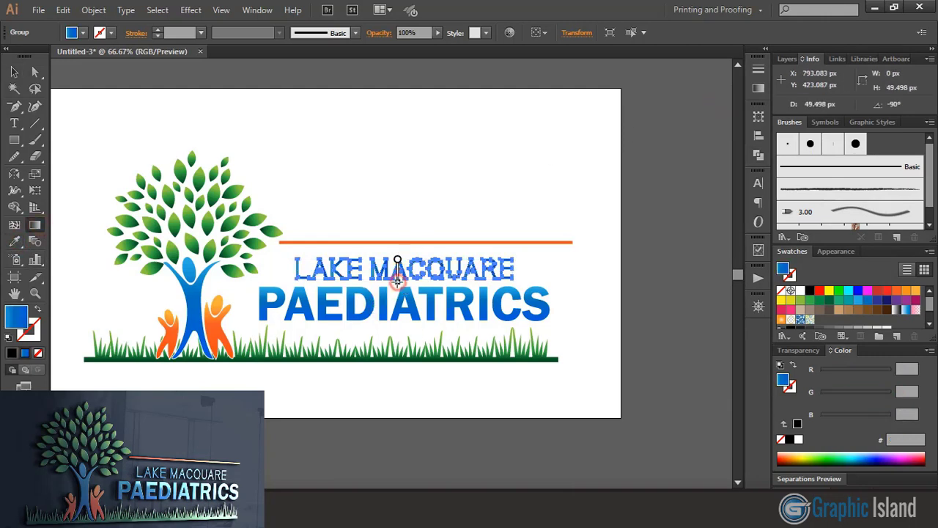
{"action": "left_click", "coordinate": [10, 72]}
{"action": "left_click", "coordinate": [451, 182]}
Draw a rectangle about 87 × 429 px over the far ends of the orange bar and grass, flush with the end of PAEDIATRICS
{"action": "key", "text": "m"}
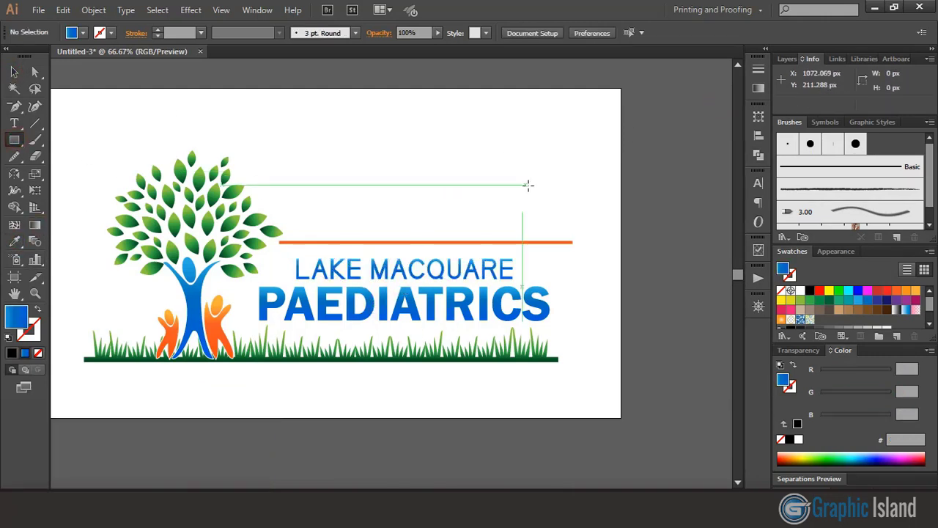
{"action": "left_click_drag", "start_coordinate": [555, 193], "coordinate": [591, 388]}
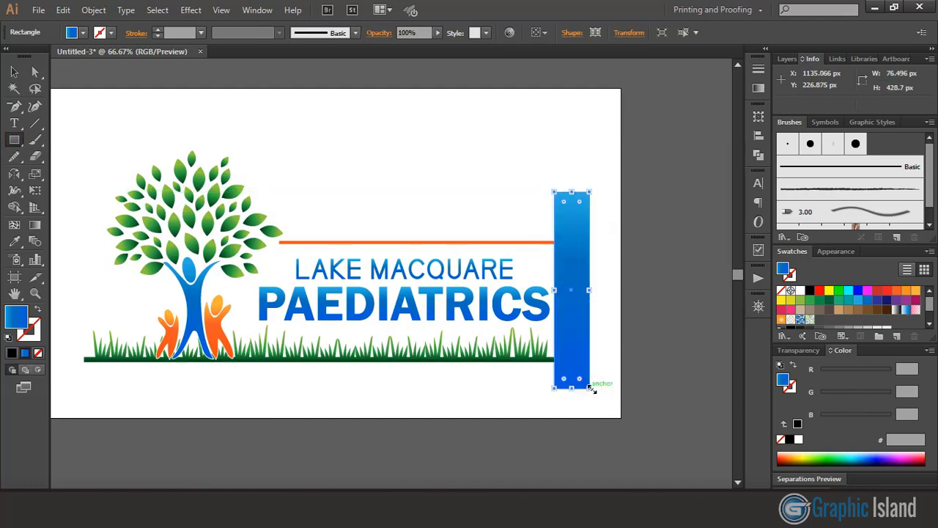
{"action": "left_click", "coordinate": [14, 71]}
{"action": "left_click_drag", "start_coordinate": [555, 291], "coordinate": [552, 289]}
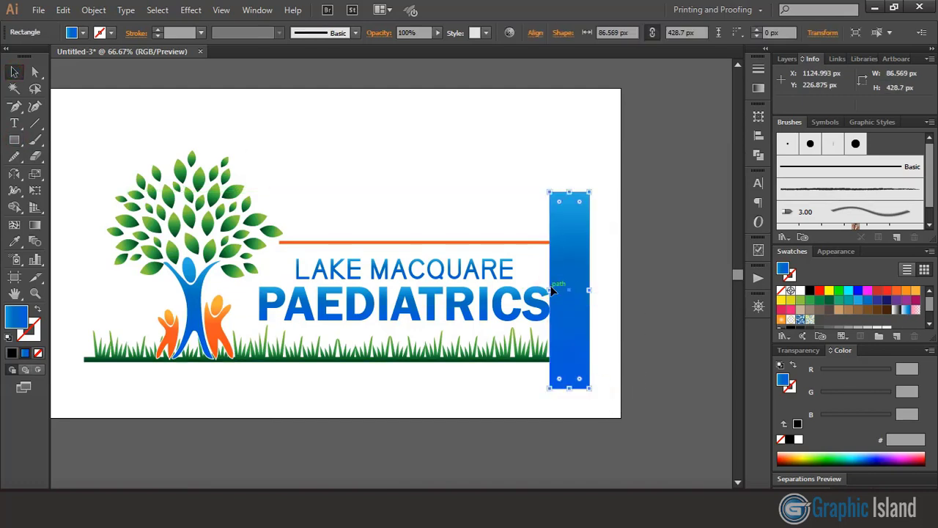
Trim the orange bar and grass base flush with the end of PAEDIATRICS using the rectangle and Shape Builder, removing the rectangle
{"action": "key", "text": "ctrl+a"}
{"action": "key", "text": "shift+m"}
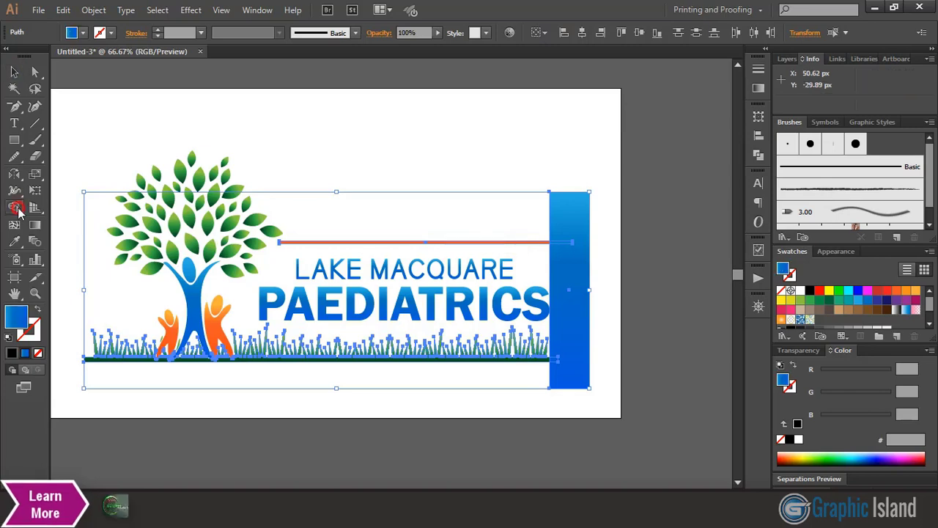
{"action": "left_click", "coordinate": [555, 370], "text": "alt"}
{"action": "key", "text": "v"}
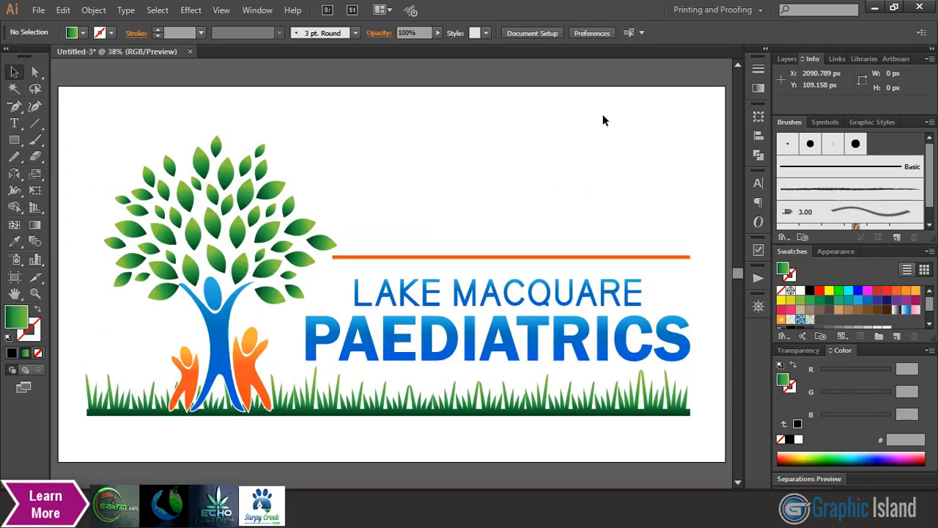
Prepare a Save for Web export of the whole logo as PNG-24 with Transparency enabled
{"action": "left_click", "coordinate": [38, 9]}
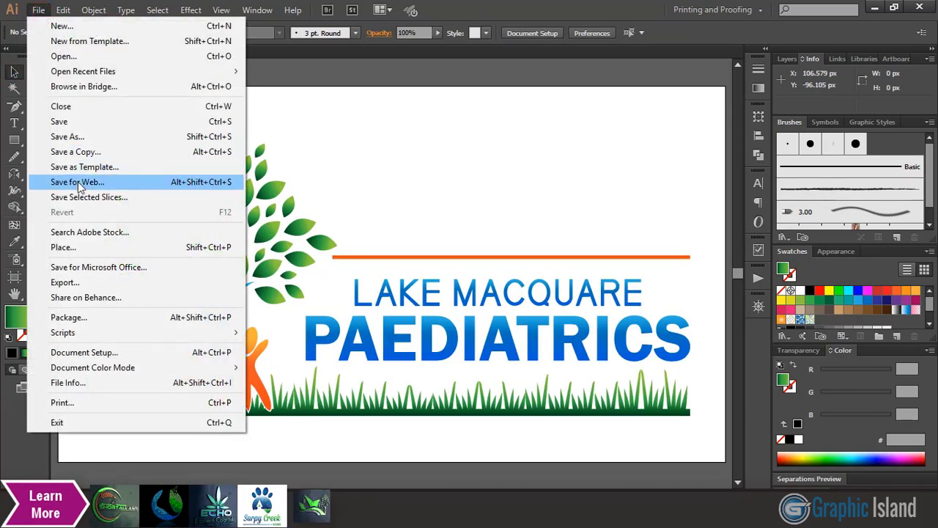
{"action": "left_click", "coordinate": [80, 186]}
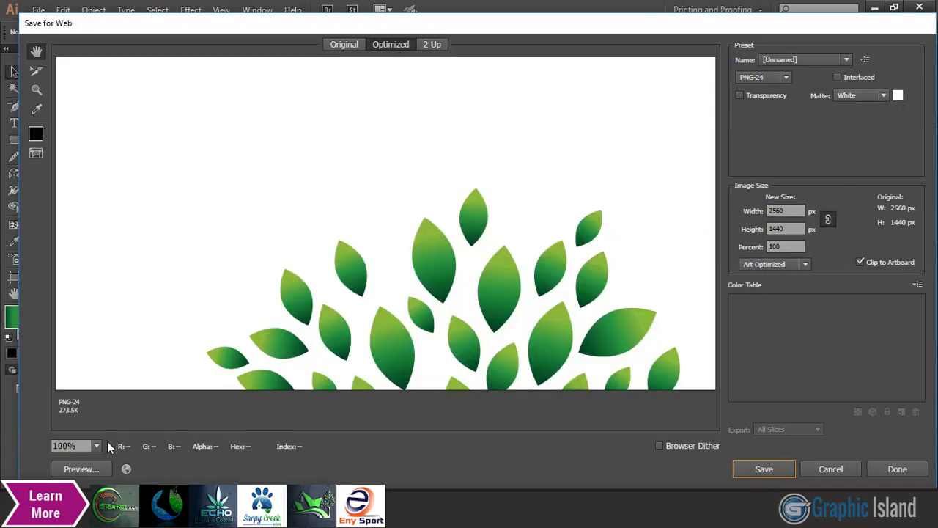
{"action": "left_click", "coordinate": [96, 445]}
{"action": "left_click", "coordinate": [110, 433]}
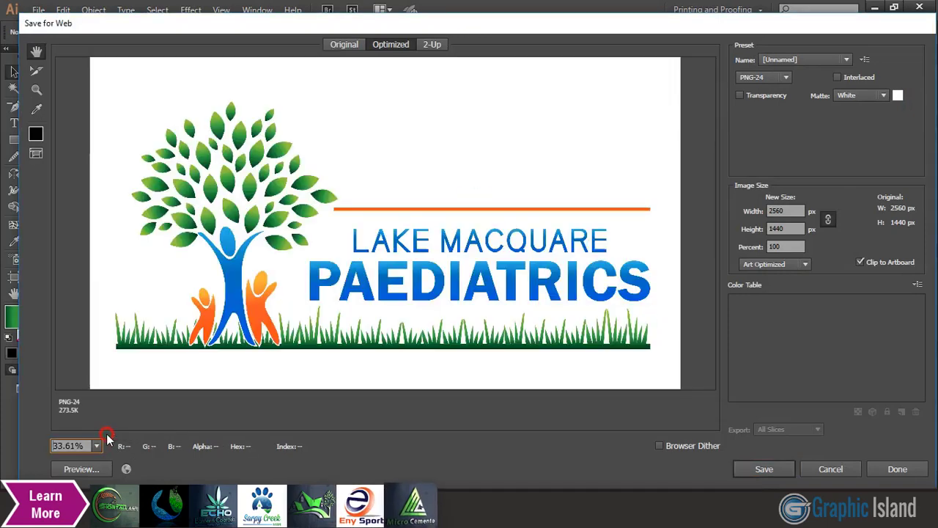
{"action": "left_click", "coordinate": [739, 95]}
Save the exported image to the Desktop under the file name TT
{"action": "left_click", "coordinate": [760, 470]}
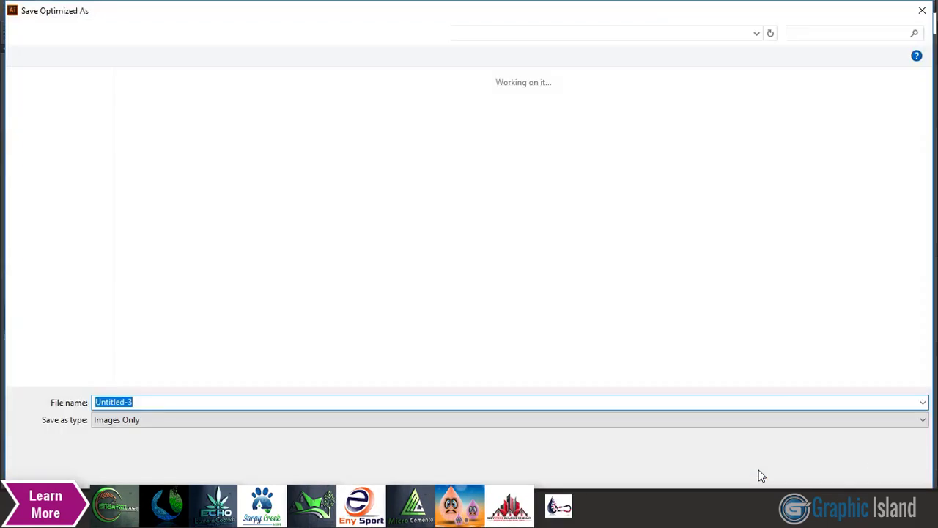
{"action": "left_click", "coordinate": [57, 74]}
{"action": "left_click", "coordinate": [214, 403]}
{"action": "type", "text": "11"}
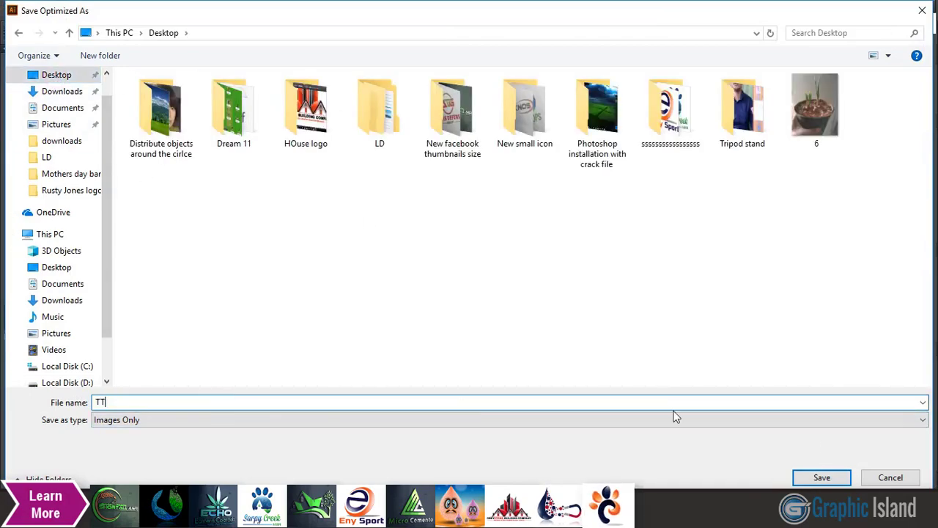
{"action": "left_click", "coordinate": [817, 478]}
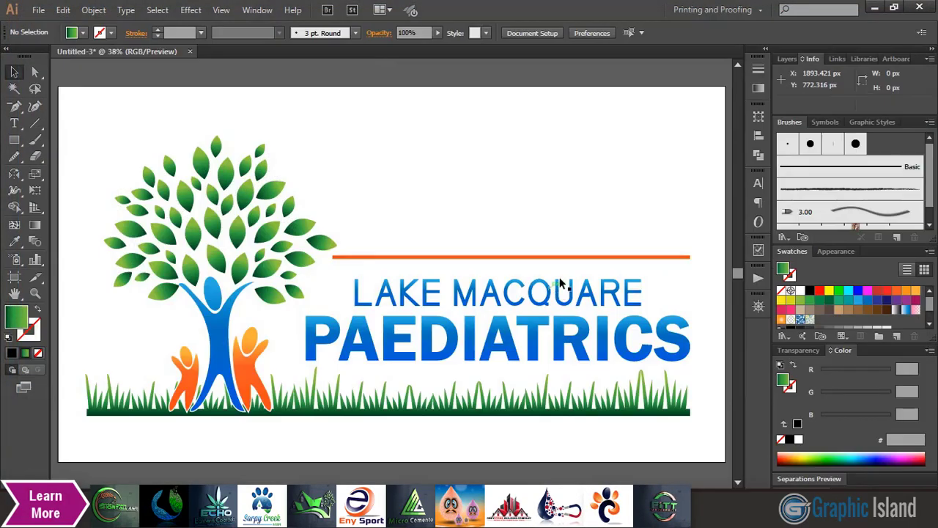
Switch to Adobe Photoshop CS6 (64 Bit) and open TT.png from the Desktop
{"action": "left_click", "coordinate": [875, 6]}
{"action": "key", "text": "super"}
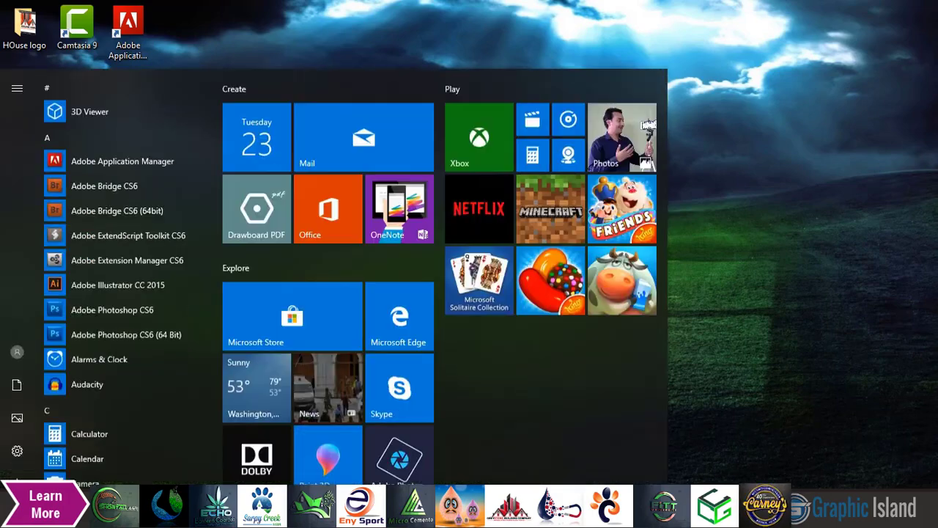
{"action": "left_click", "coordinate": [121, 334]}
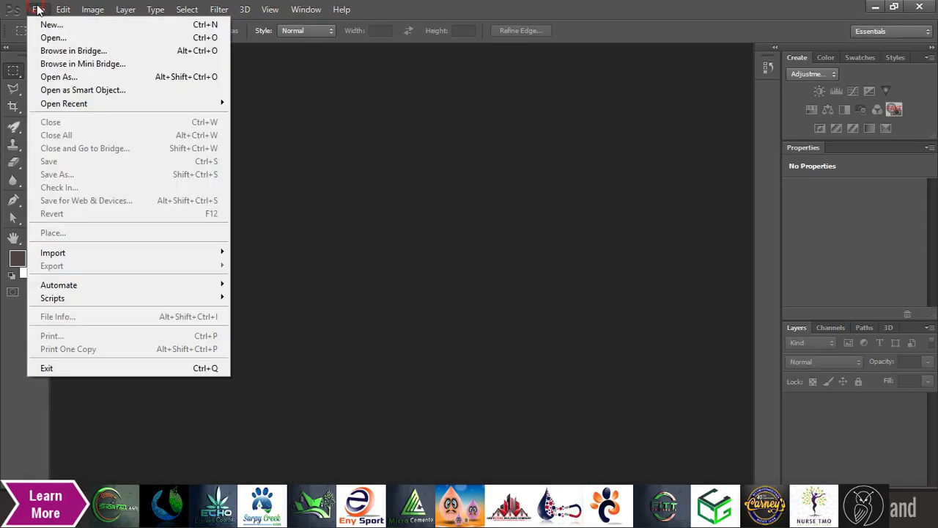
{"action": "left_click", "coordinate": [52, 36]}
{"action": "left_click", "coordinate": [44, 113]}
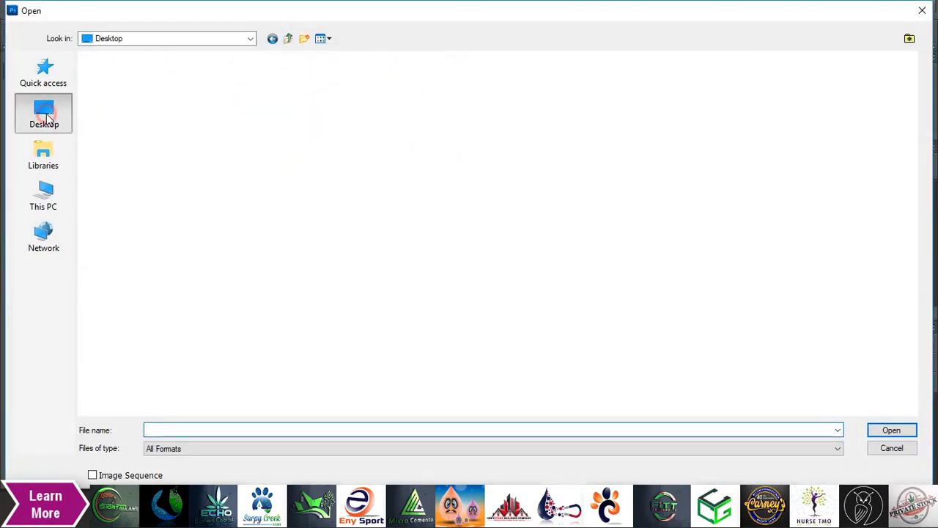
{"action": "double_click", "coordinate": [428, 215]}
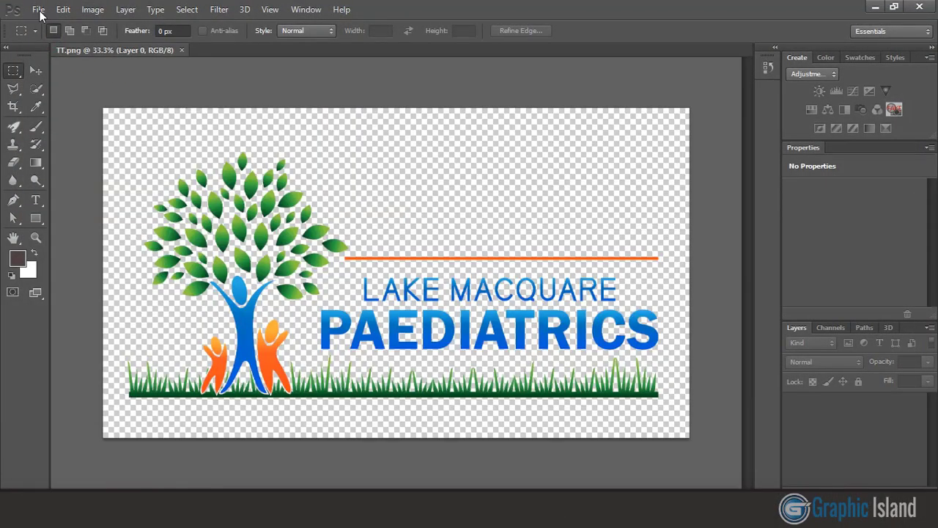
Open the 3d glass window logo mockup PSD from the mockup folder on Local Disk (E:)
{"action": "left_click", "coordinate": [38, 8]}
{"action": "left_click", "coordinate": [51, 36]}
{"action": "left_click", "coordinate": [44, 197]}
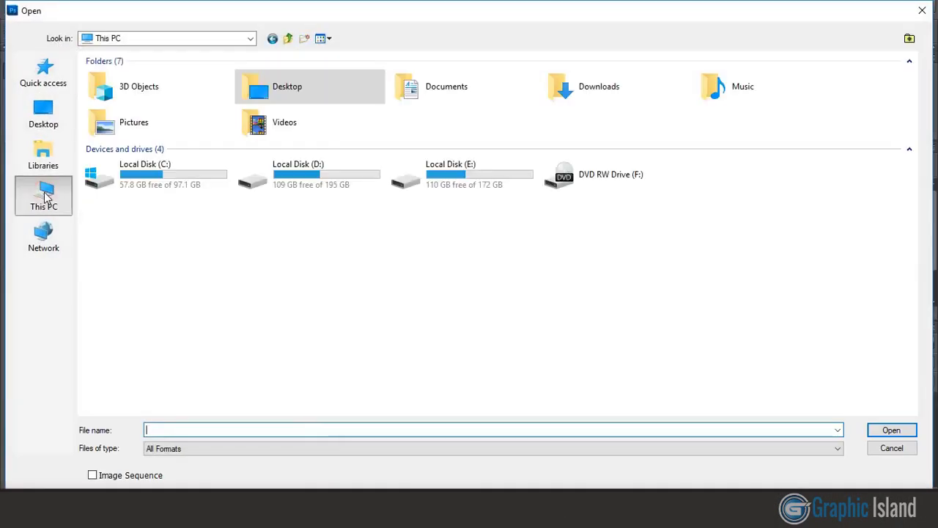
{"action": "double_click", "coordinate": [463, 176]}
{"action": "double_click", "coordinate": [202, 196]}
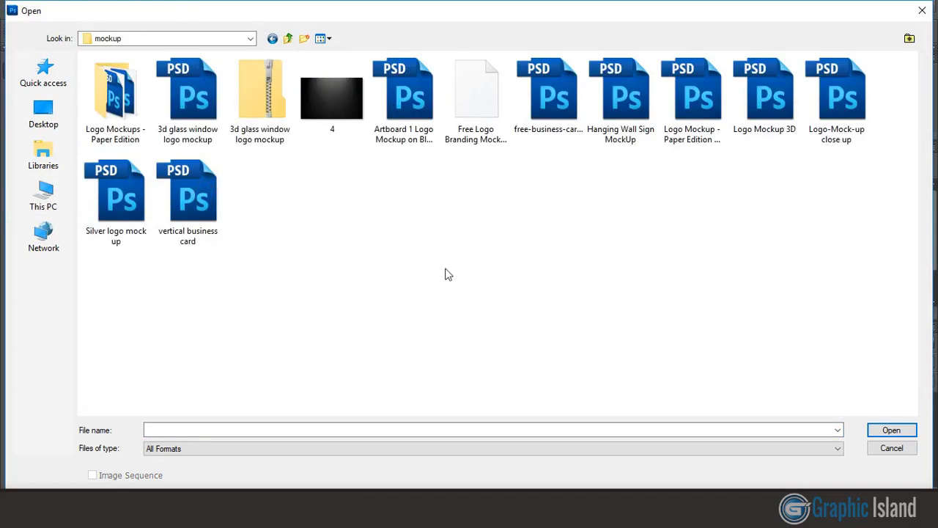
{"action": "double_click", "coordinate": [200, 110]}
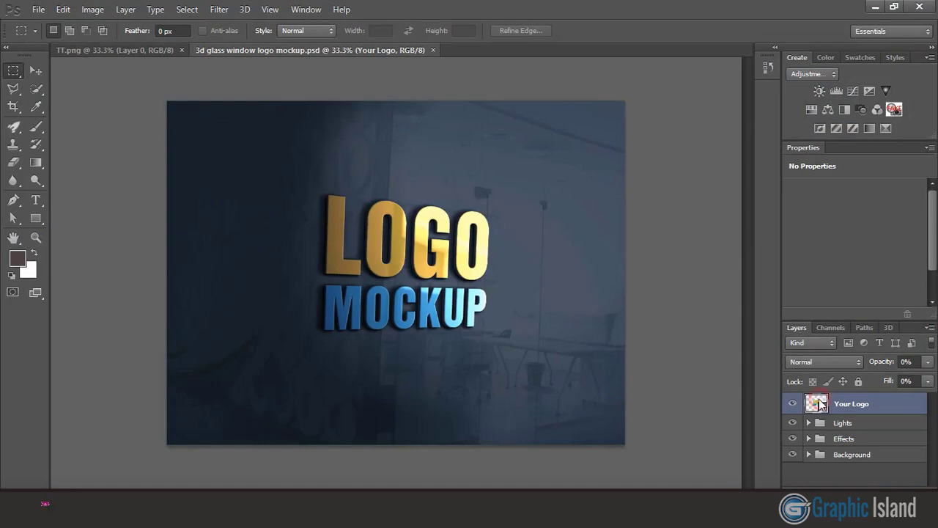
Open the contents of the Your Logo smart object and copy the logo layer from TT.png into it, accepting the colour profile conversion
{"action": "double_click", "coordinate": [820, 404]}
{"action": "left_click", "coordinate": [474, 219]}
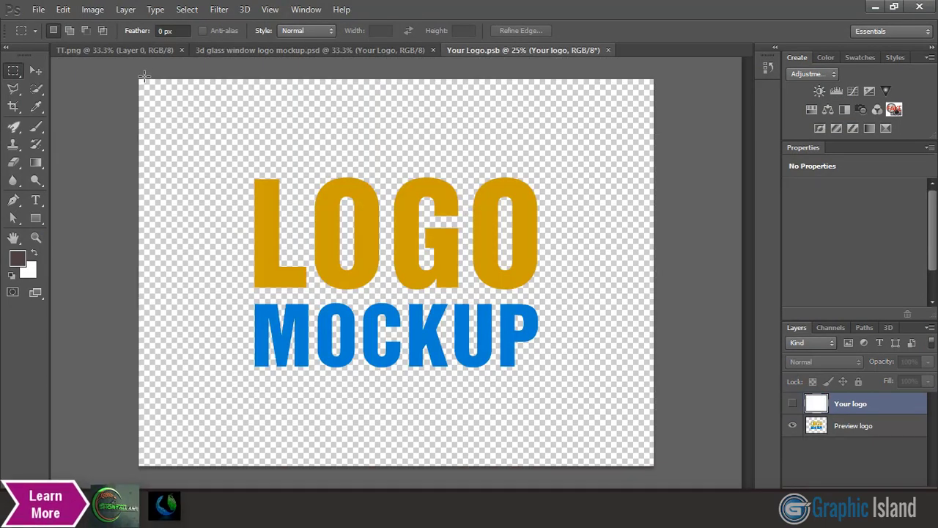
{"action": "left_click", "coordinate": [149, 51]}
{"action": "left_click", "coordinate": [37, 74]}
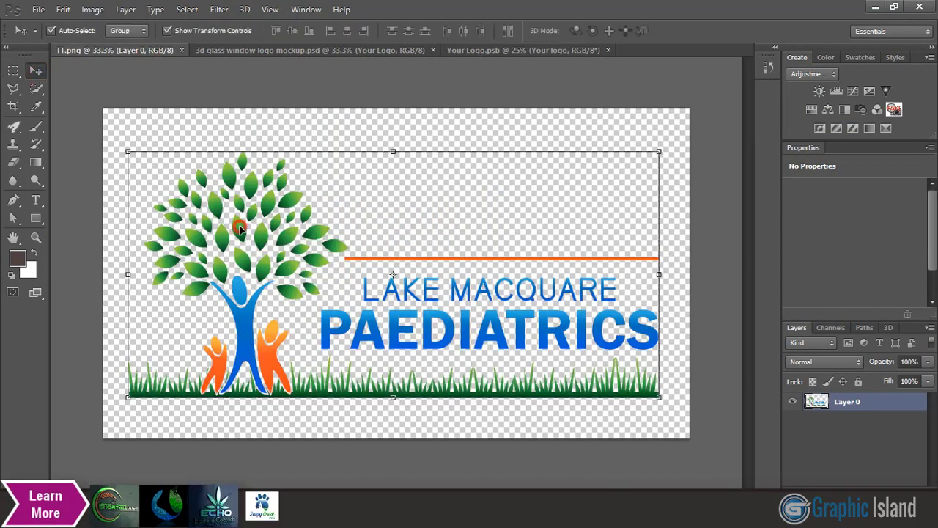
{"action": "left_click_drag", "start_coordinate": [240, 229], "coordinate": [346, 279]}
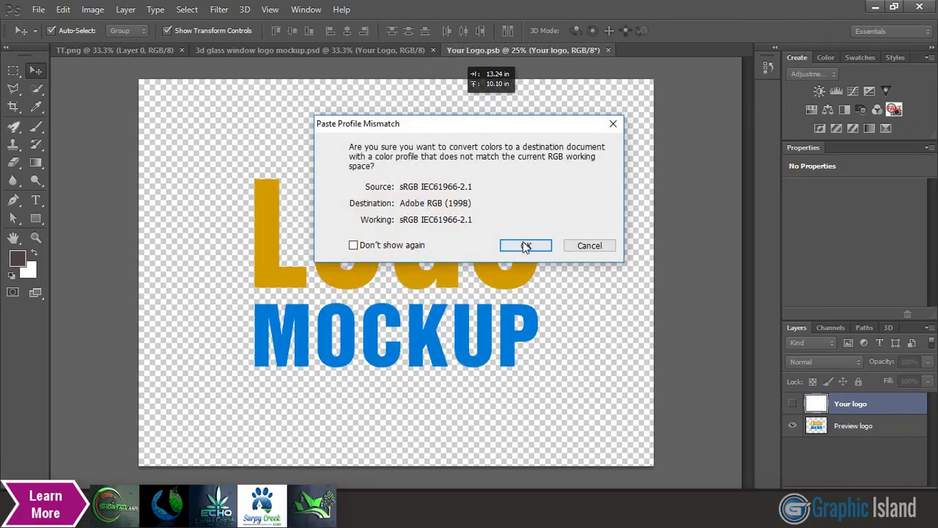
{"action": "left_click", "coordinate": [526, 246]}
Center the pasted logo on the Your Logo.psb canvas and scale it up to about 107%
{"action": "left_click_drag", "start_coordinate": [382, 308], "coordinate": [319, 271]}
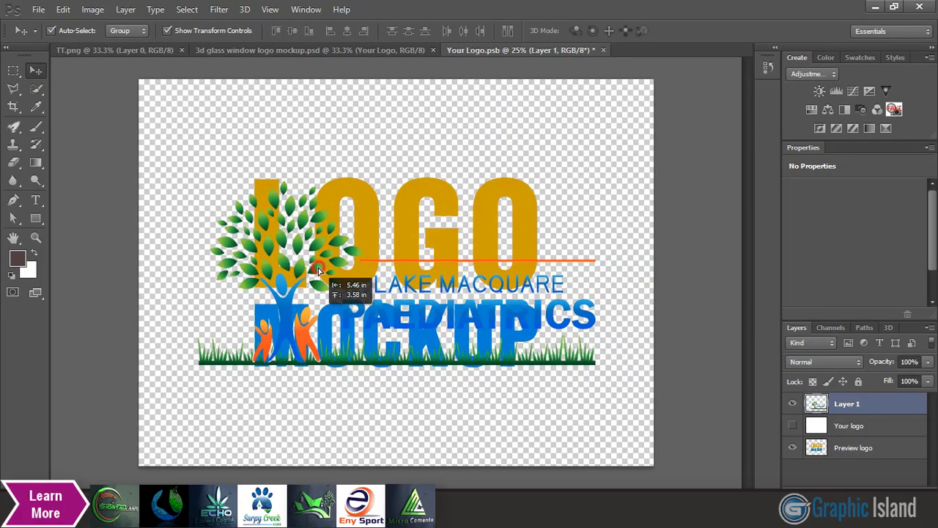
{"action": "key", "text": "ctrl+t"}
{"action": "left_click_drag", "start_coordinate": [595, 364], "coordinate": [609, 372]}
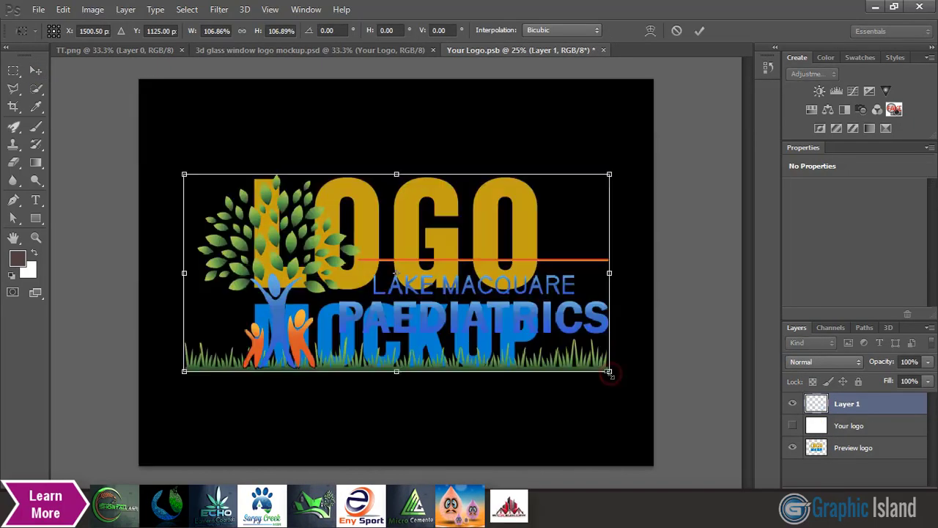
{"action": "left_click", "coordinate": [699, 31]}
Hide the Preview logo layer, and save and close Your Logo.psb to update the 3d glass window mockup
{"action": "left_click", "coordinate": [793, 447]}
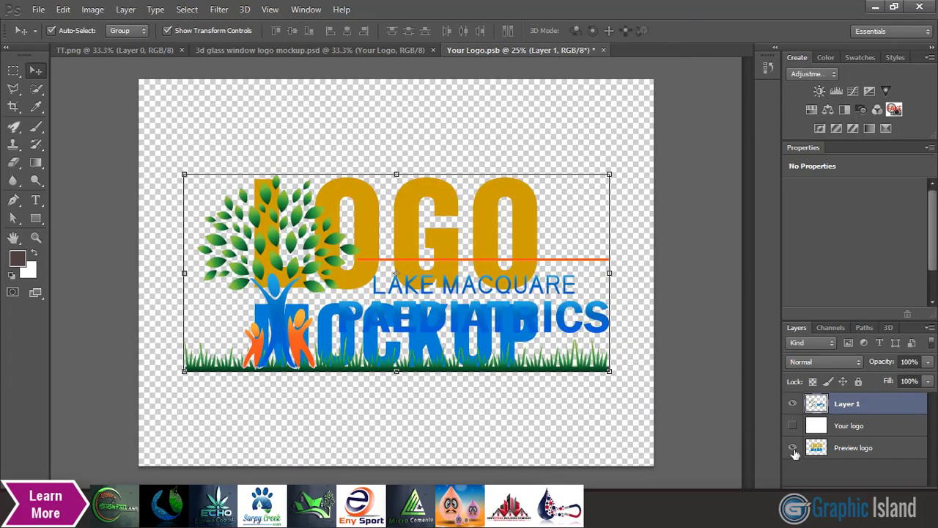
{"action": "left_click", "coordinate": [791, 448]}
{"action": "left_click", "coordinate": [603, 49]}
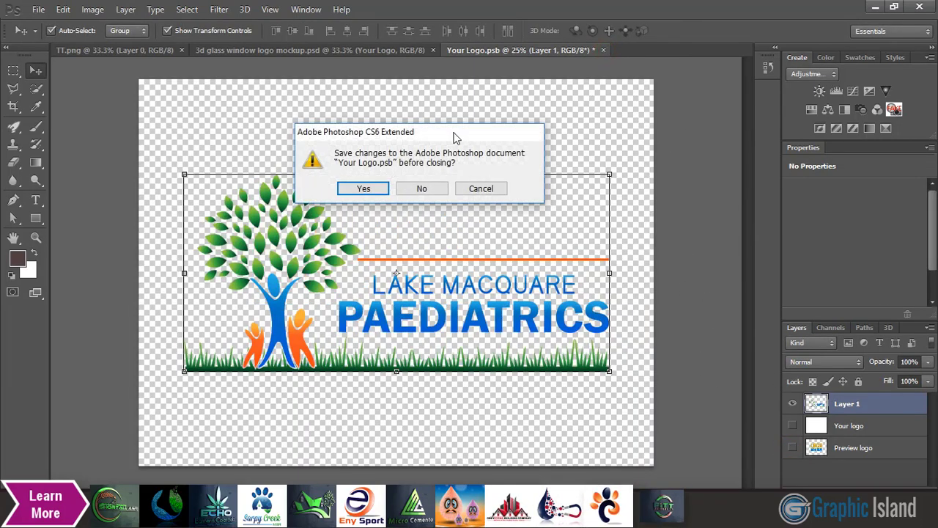
{"action": "left_click", "coordinate": [356, 184]}
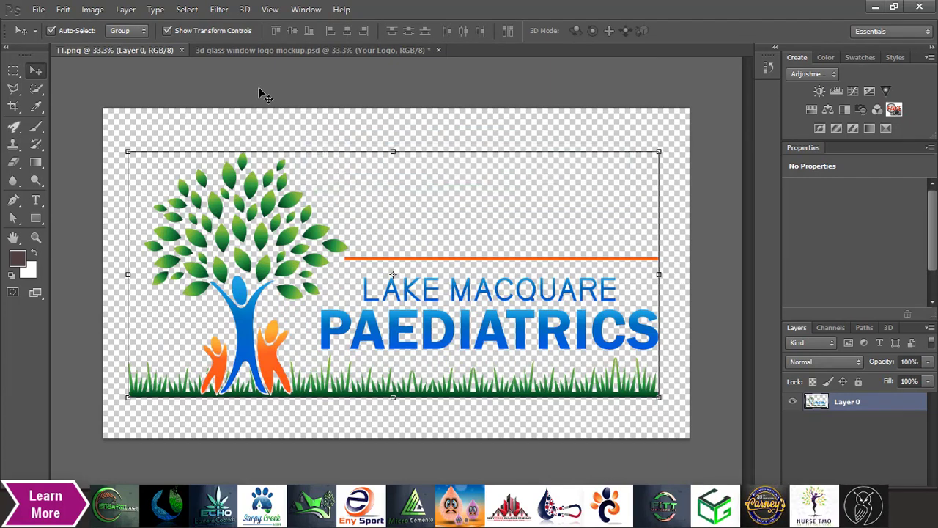
{"action": "left_click", "coordinate": [239, 49]}
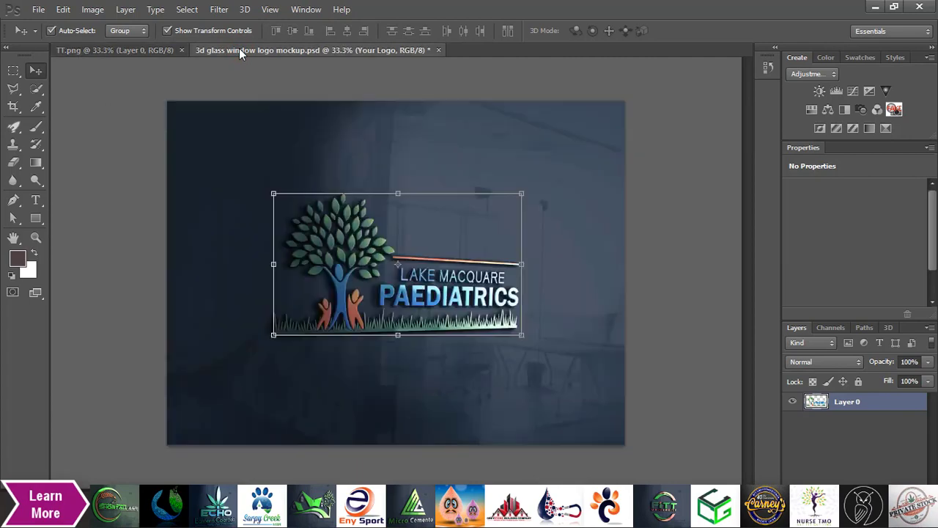
{"action": "left_click", "coordinate": [683, 193]}
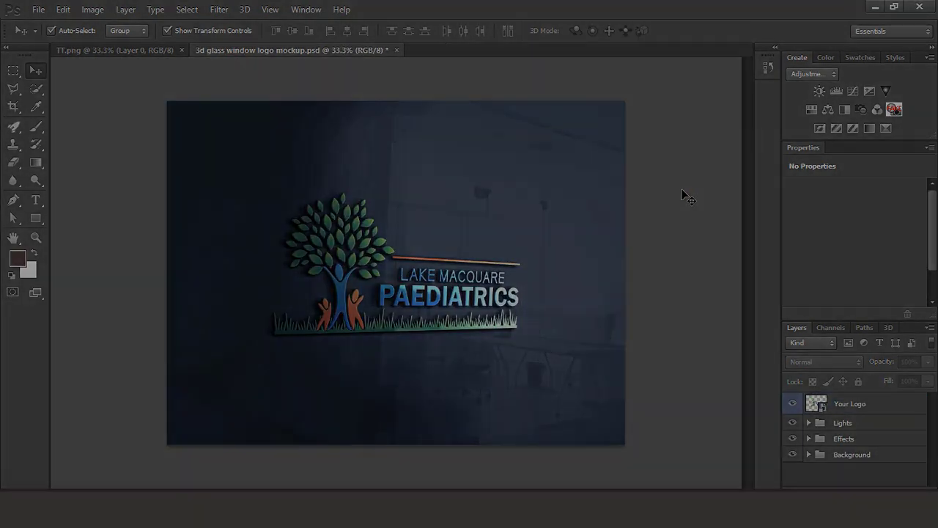